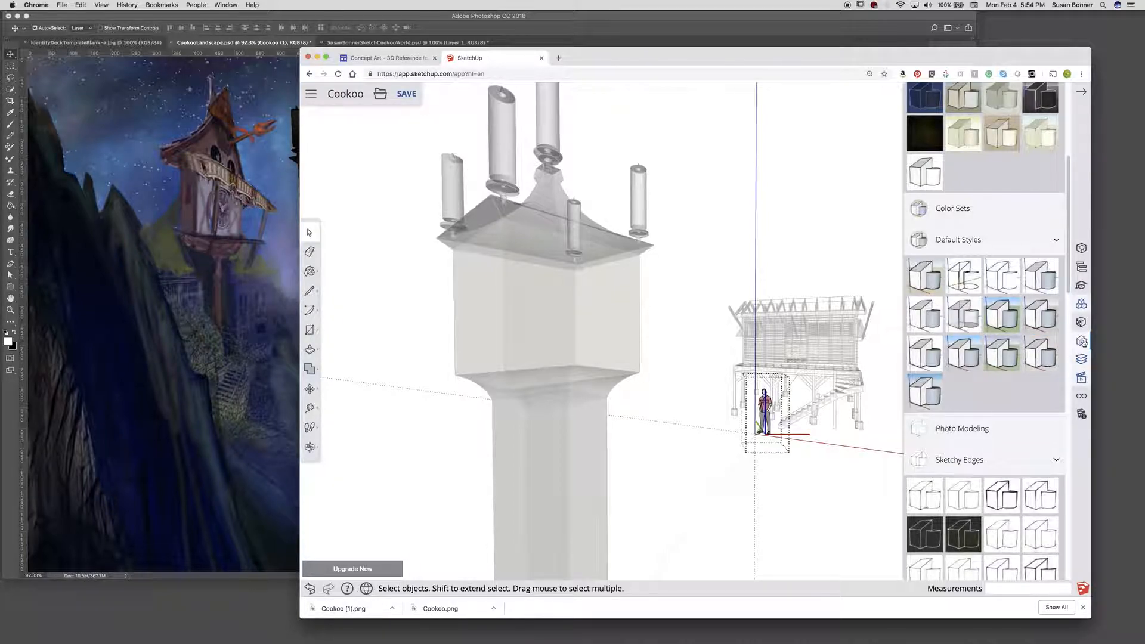
Try out several Sketchy Edges, Default and Assorted styles on the model
click(975, 502)
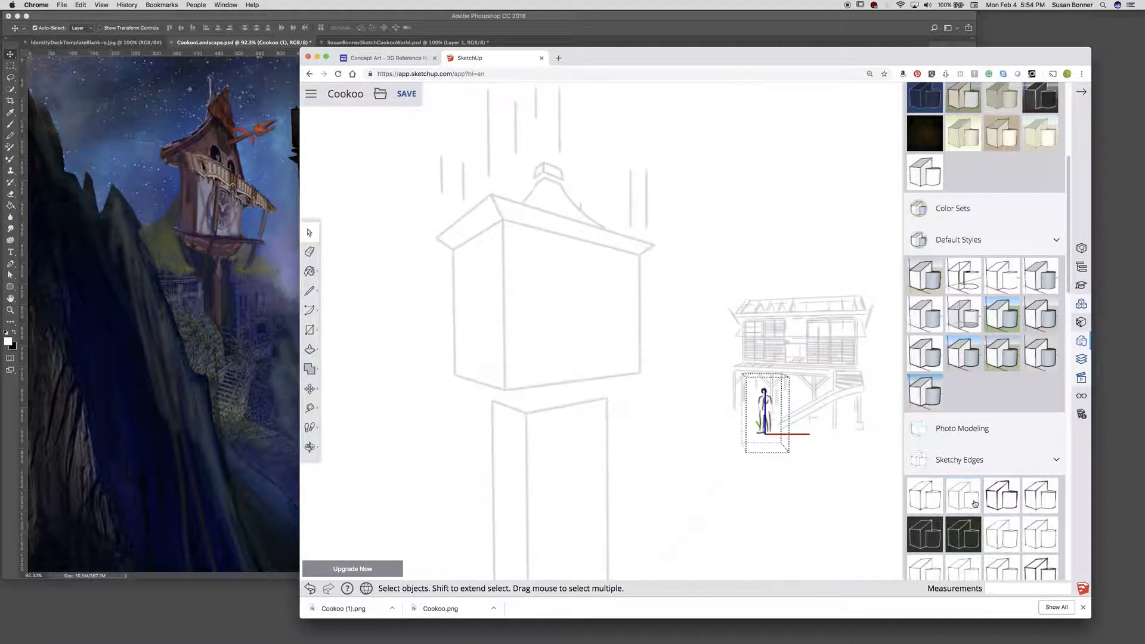
click(939, 500)
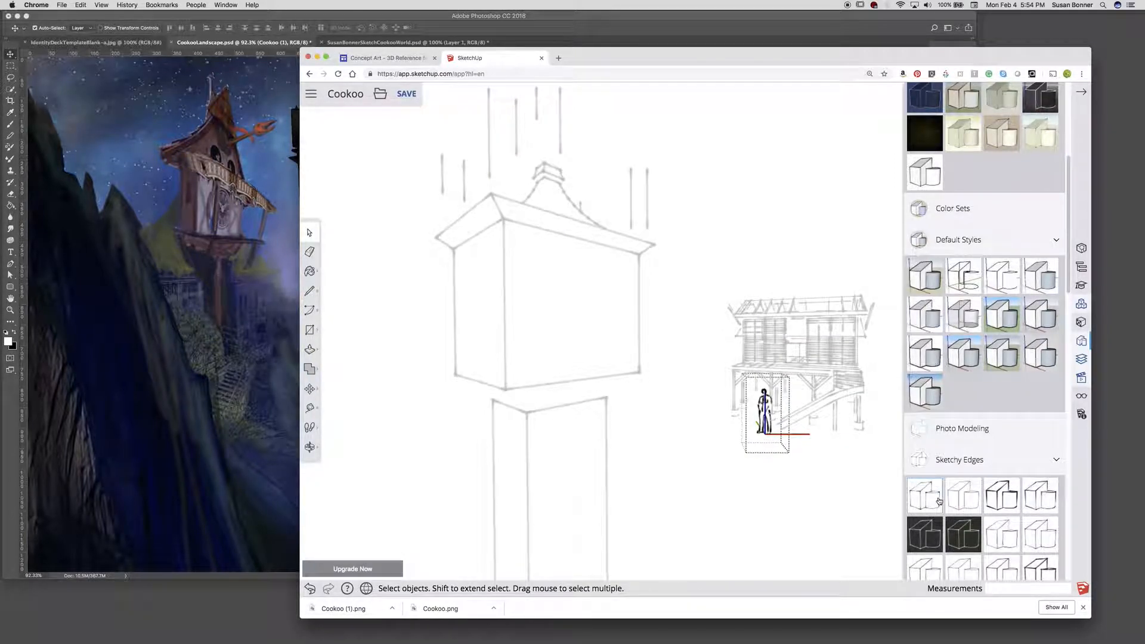
click(970, 361)
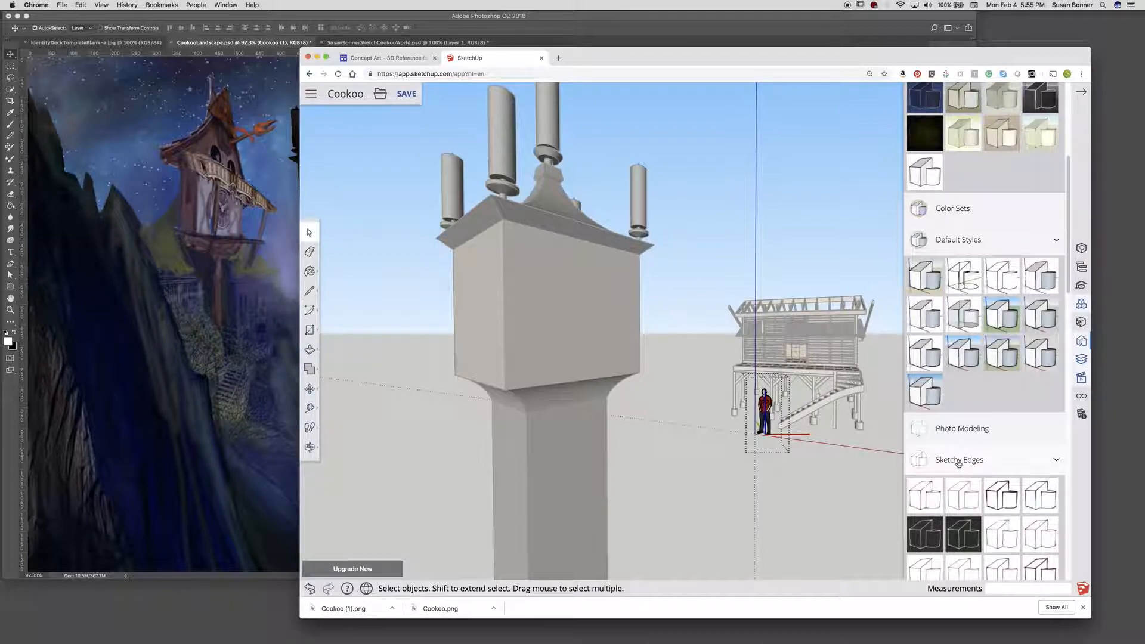
click(1056, 240)
scroll(1042, 200, up, 2)
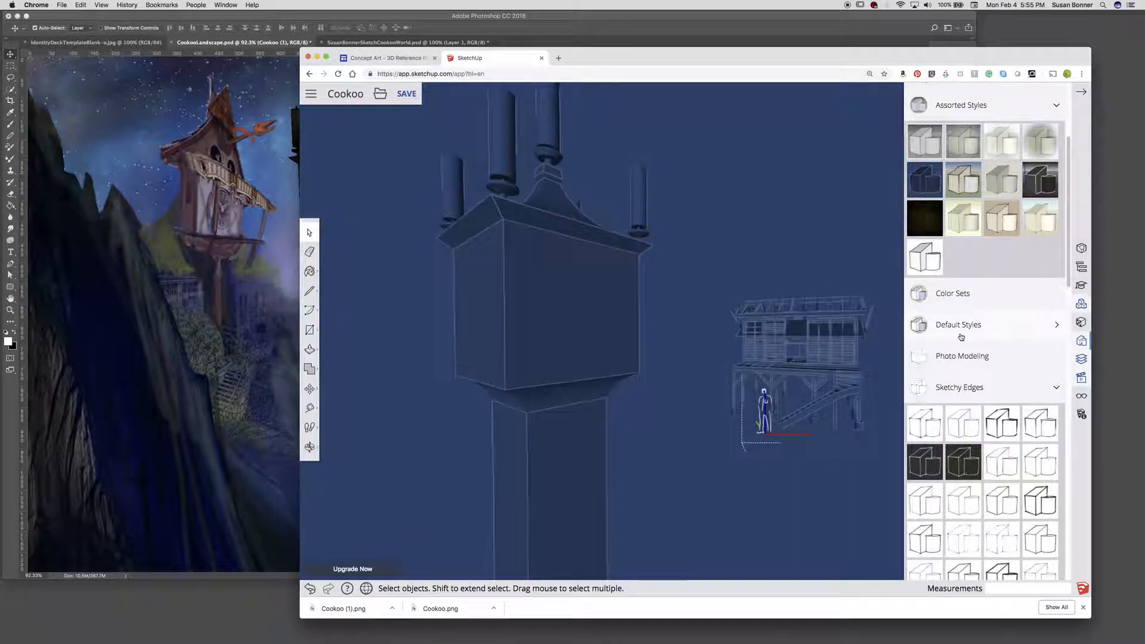
click(930, 263)
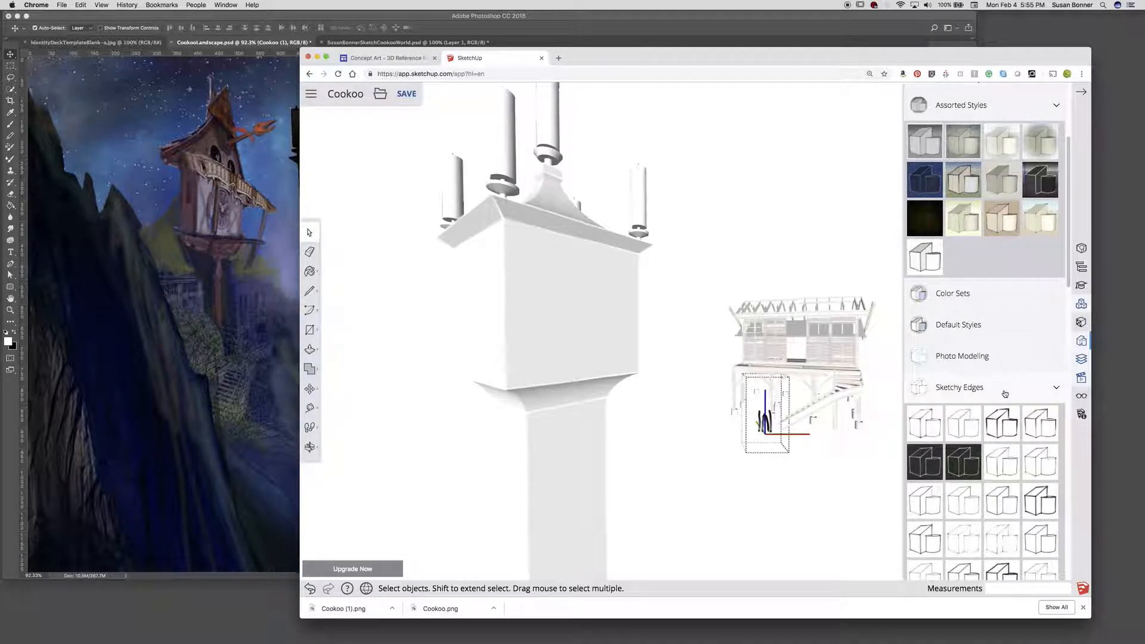
Apply the Urban Planning Style from the Default Styles, then collapse the style groups and close the style settings
click(1035, 324)
click(961, 442)
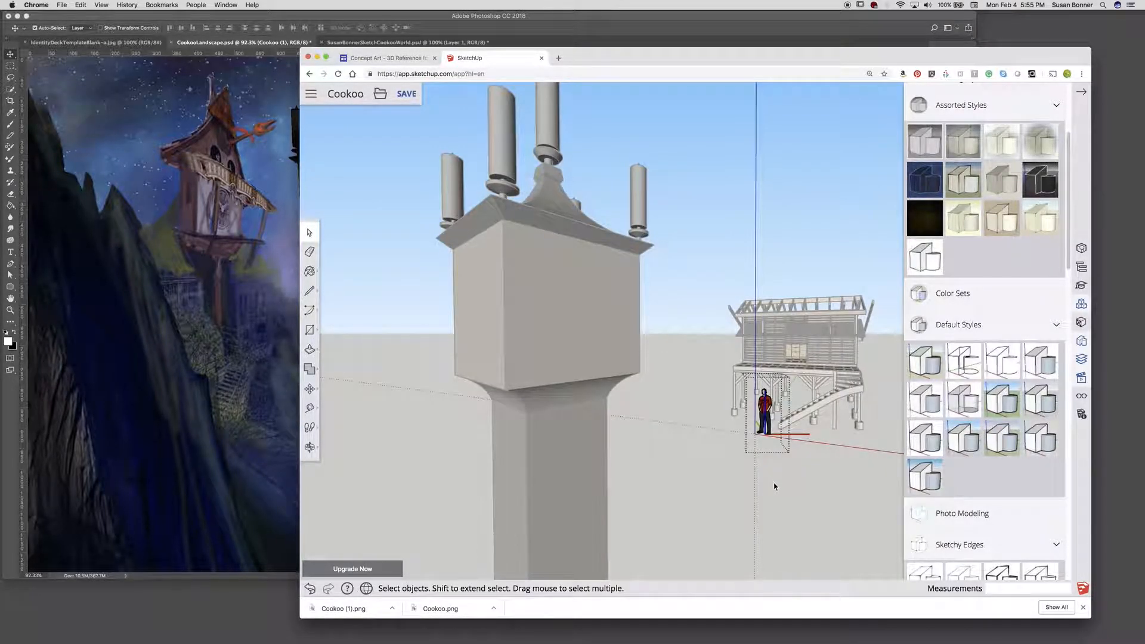
click(1058, 321)
click(1053, 107)
scroll(1043, 179, up, 4)
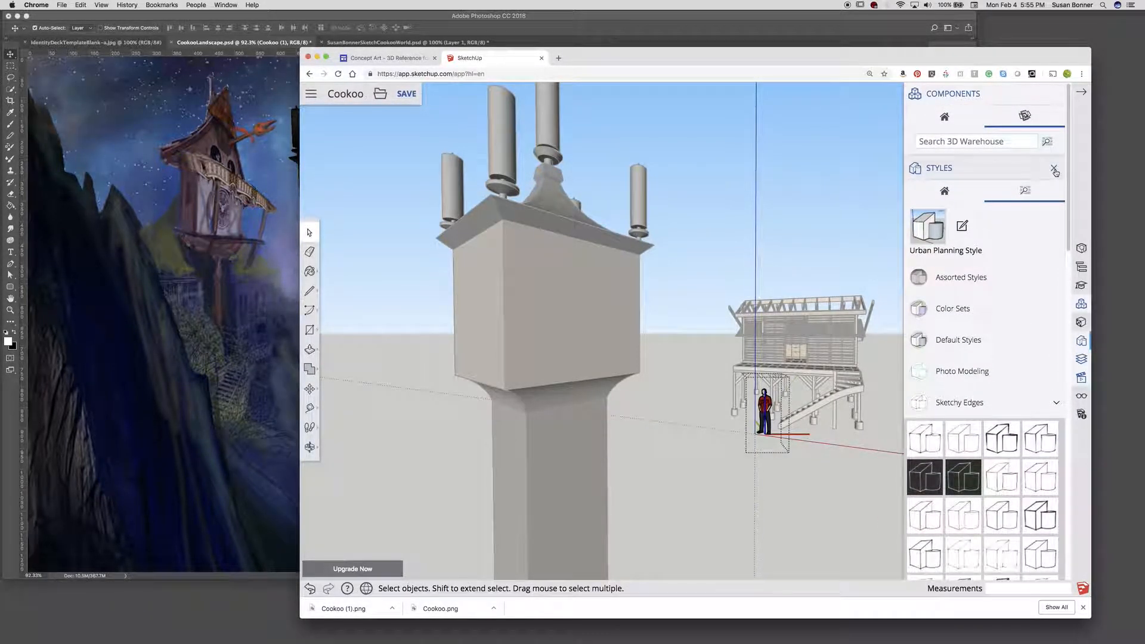
click(1054, 170)
Find the saved scenes and recall the Top Down scene, keeping its name
scroll(1023, 436, down, 3)
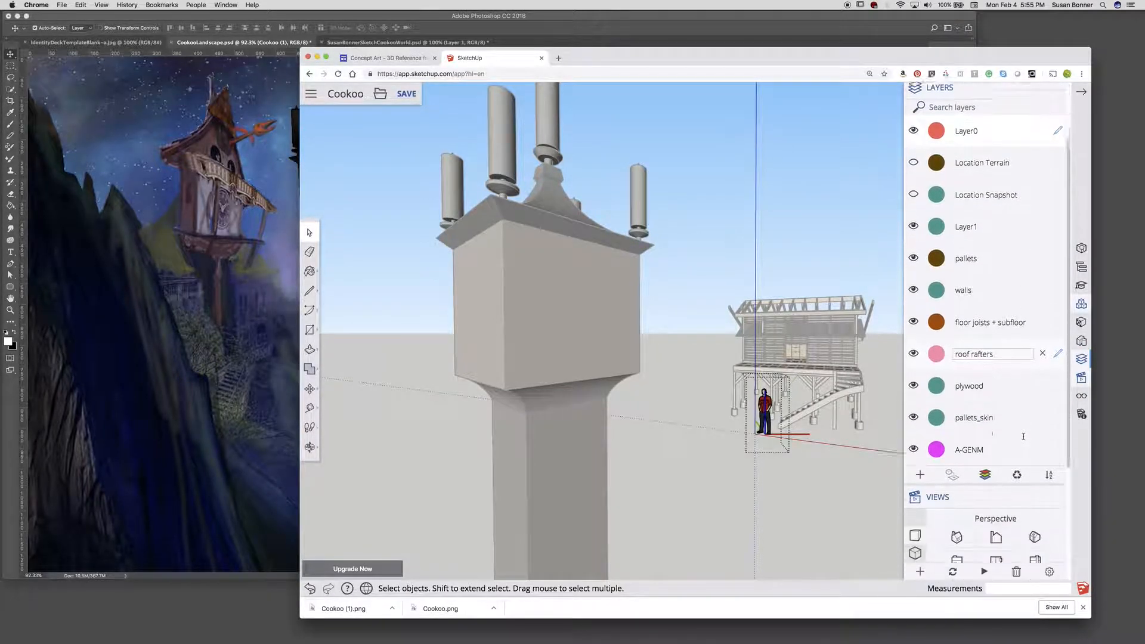
scroll(1020, 502, down, 2)
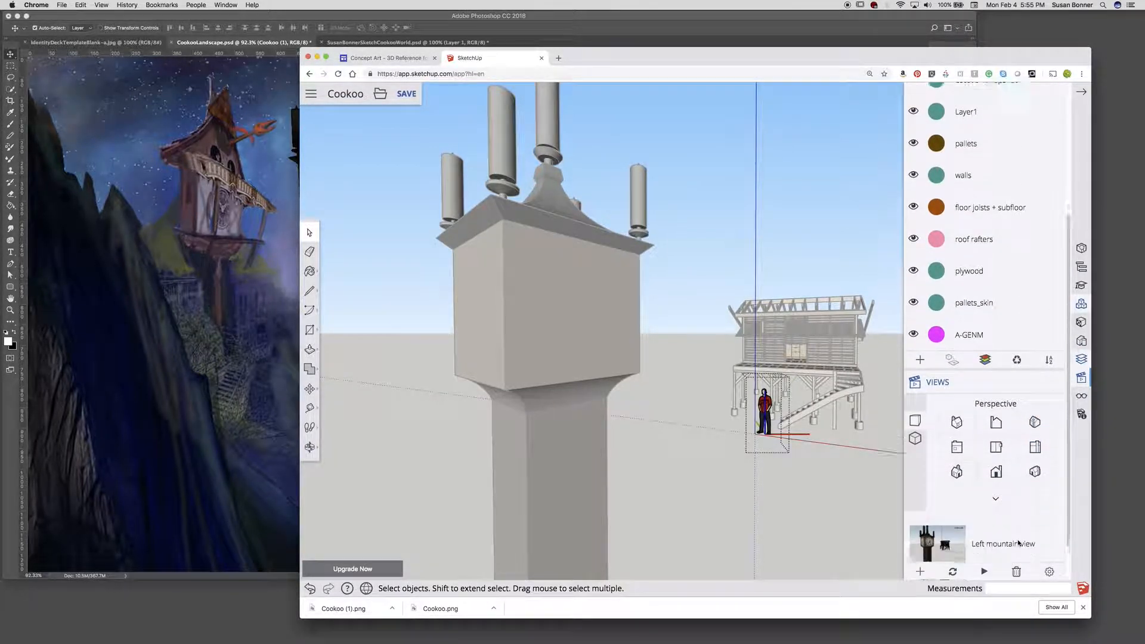
double_click(1011, 532)
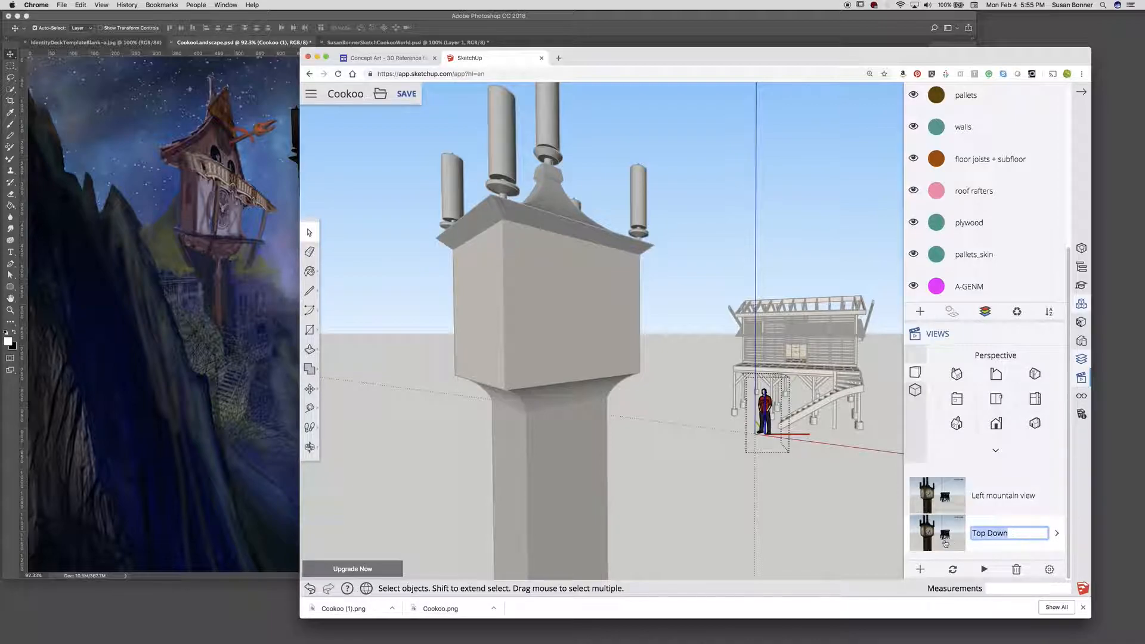
key(Return)
click(989, 536)
double_click(1033, 547)
click(958, 547)
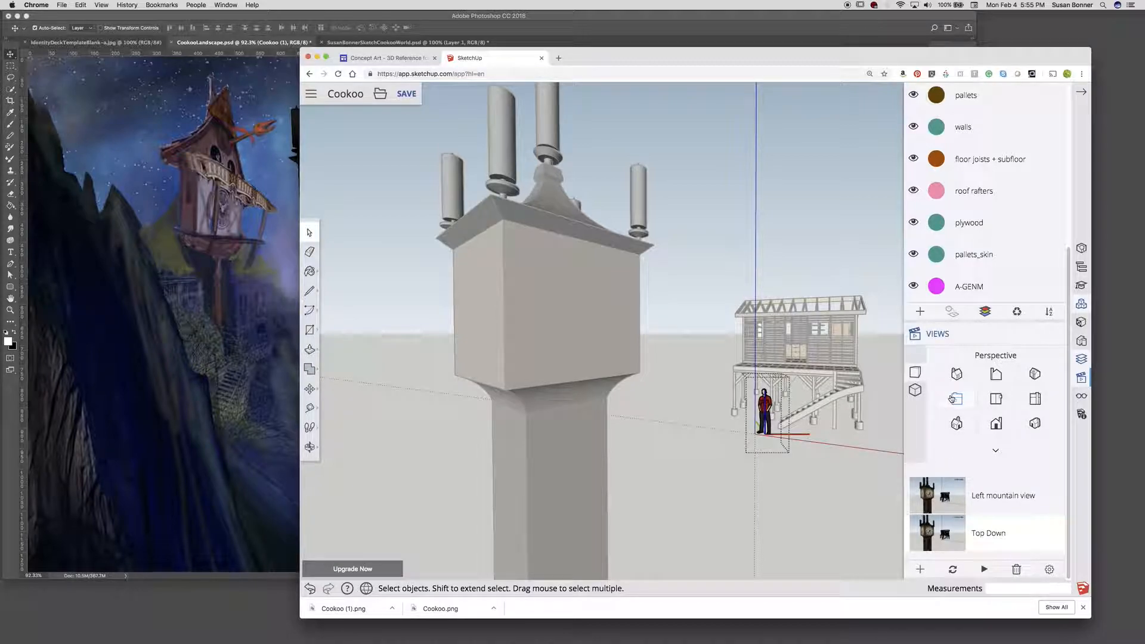
Compare the standard top camera view with the saved Left mountain view scene
click(995, 399)
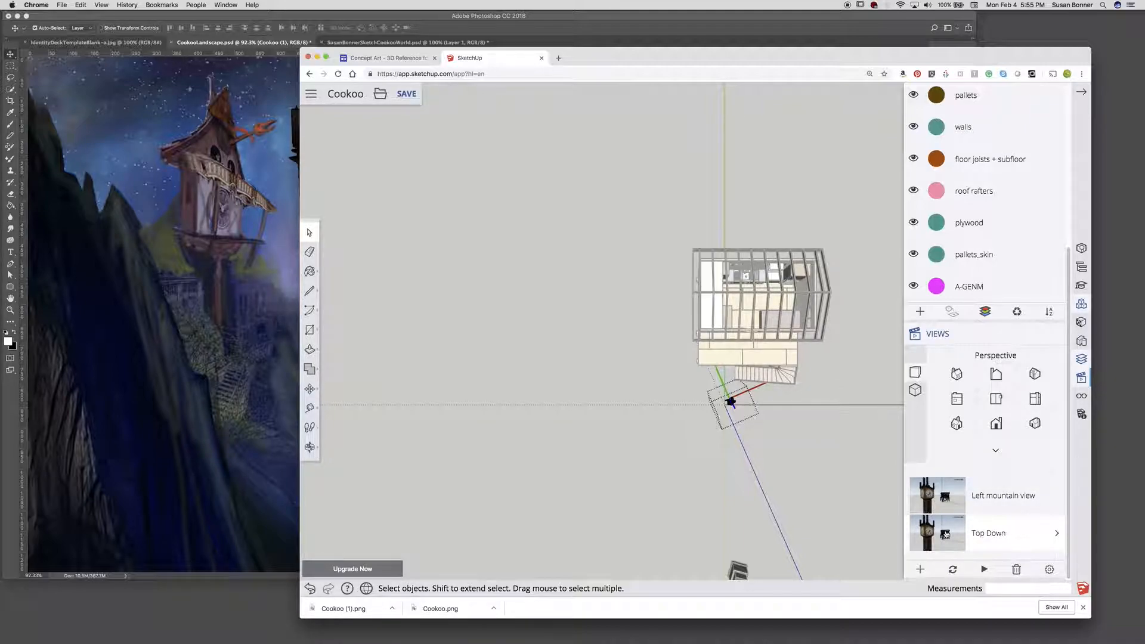
click(946, 501)
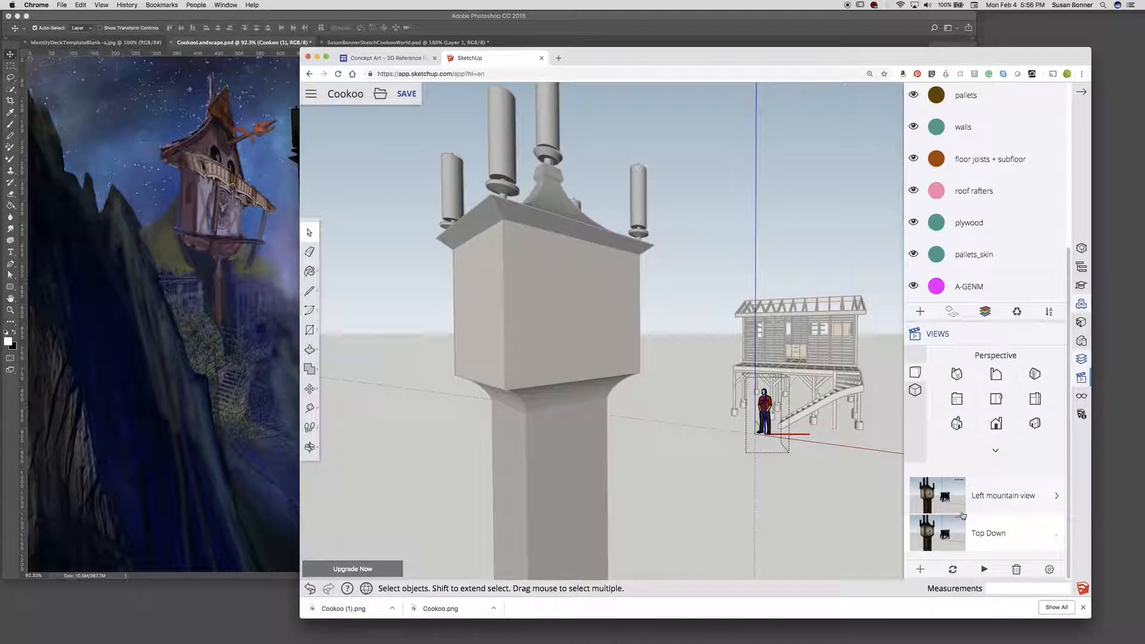
click(997, 399)
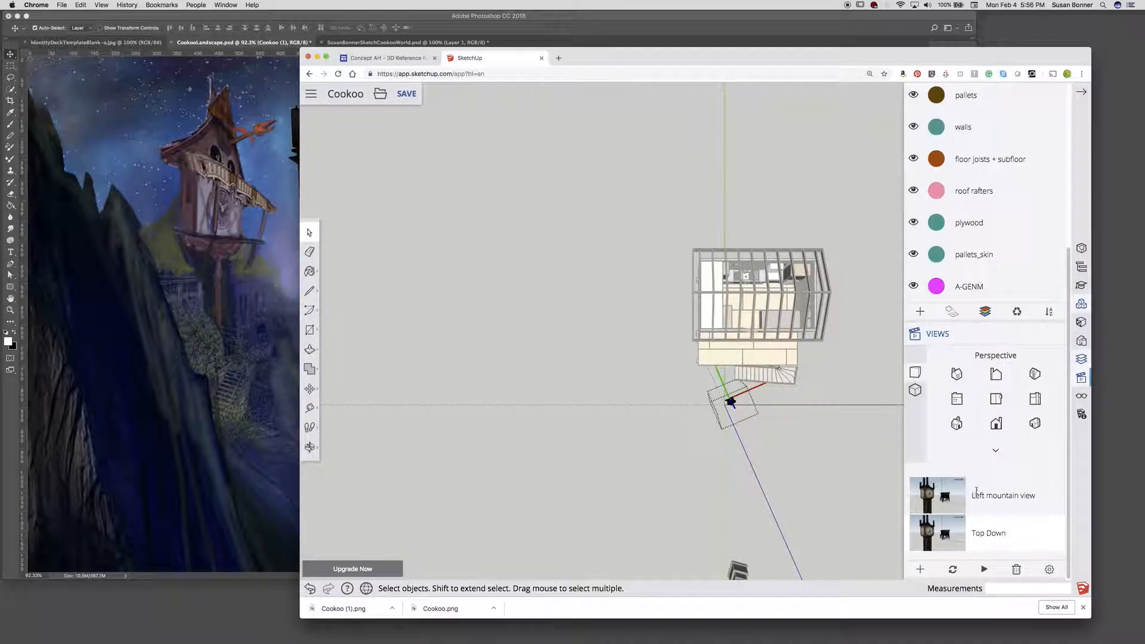
Review the Top Down scene's saved properties and the scene animation settings without changing them
click(1056, 539)
scroll(1057, 539, down, 1)
scroll(1057, 539, down, 6)
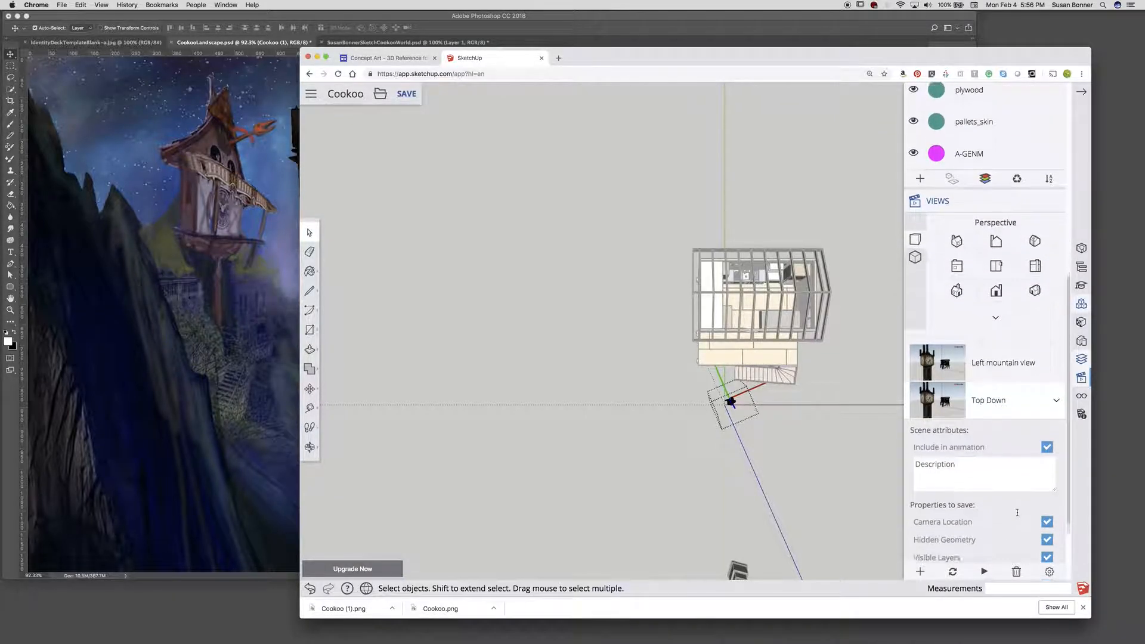
scroll(1018, 516, down, 2)
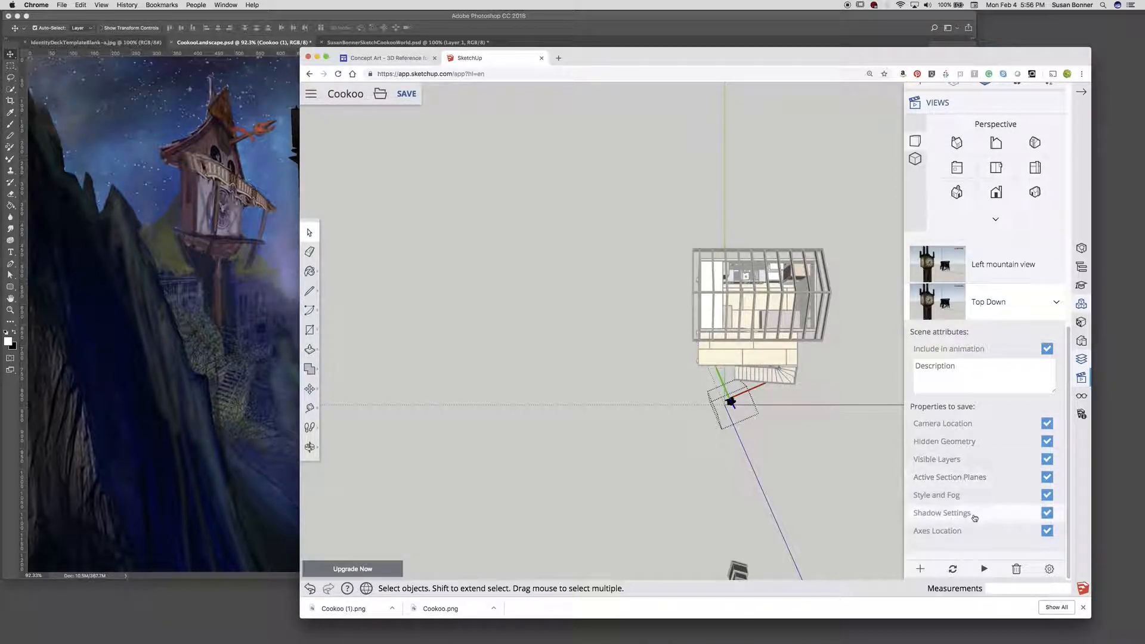
click(1049, 570)
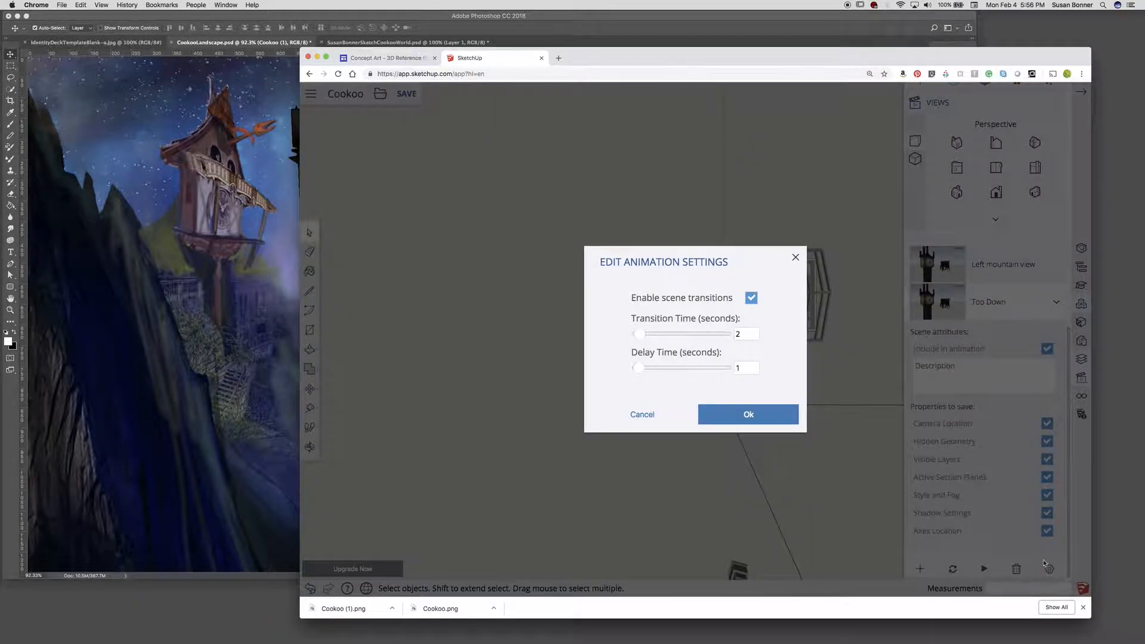
click(742, 416)
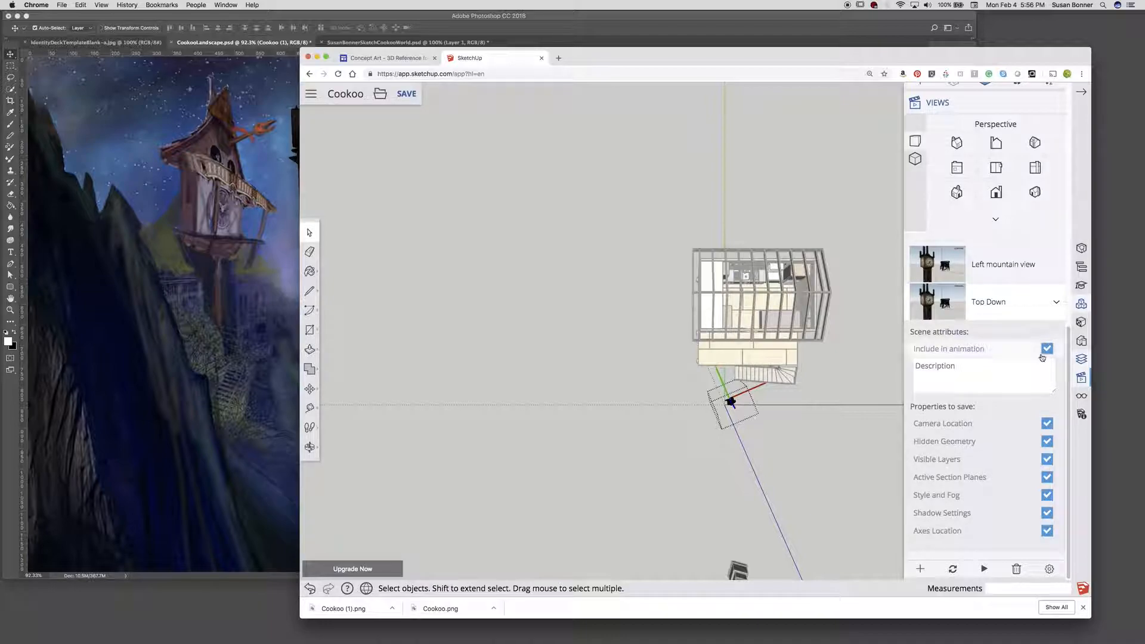
click(1059, 304)
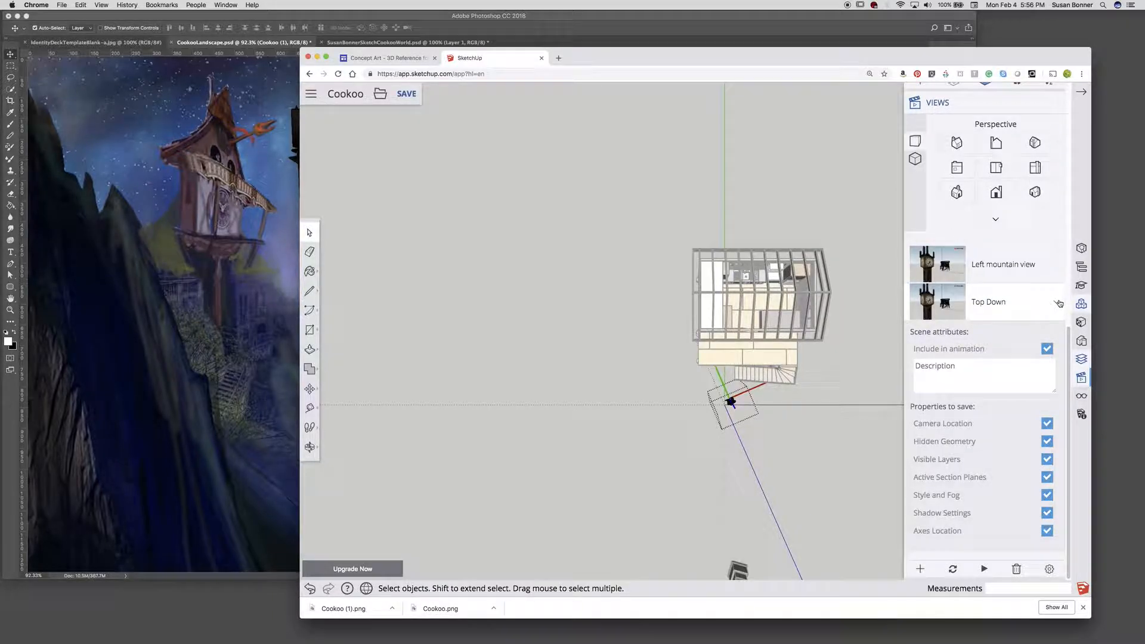
Update the Top Down scene with the standard top view, then recall both saved scenes to check them
click(1028, 546)
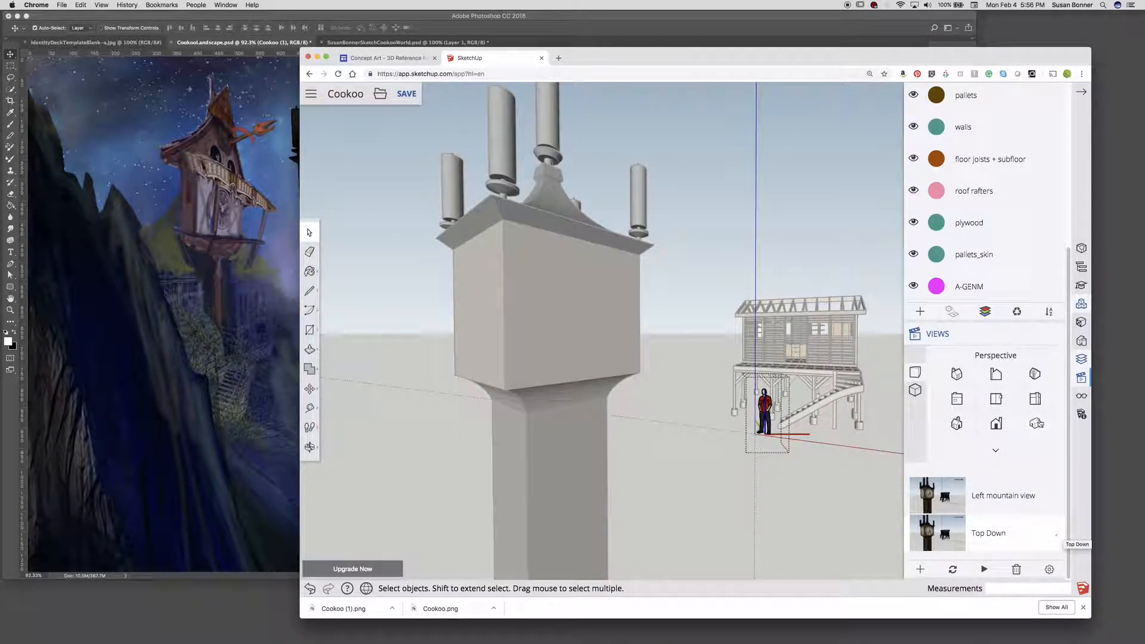
click(995, 399)
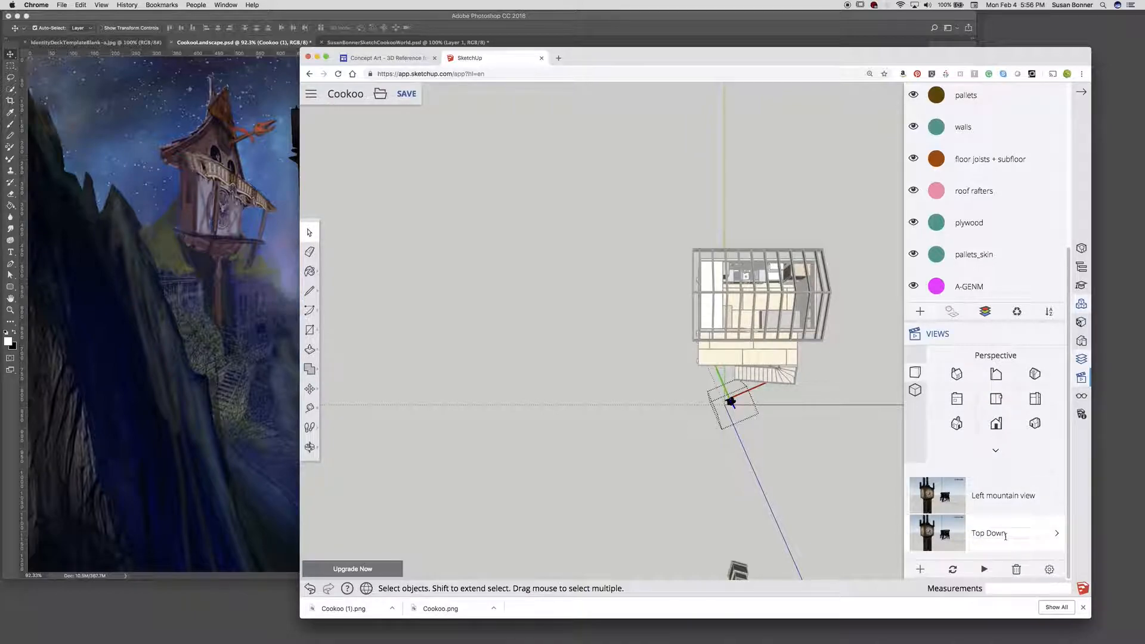
click(953, 570)
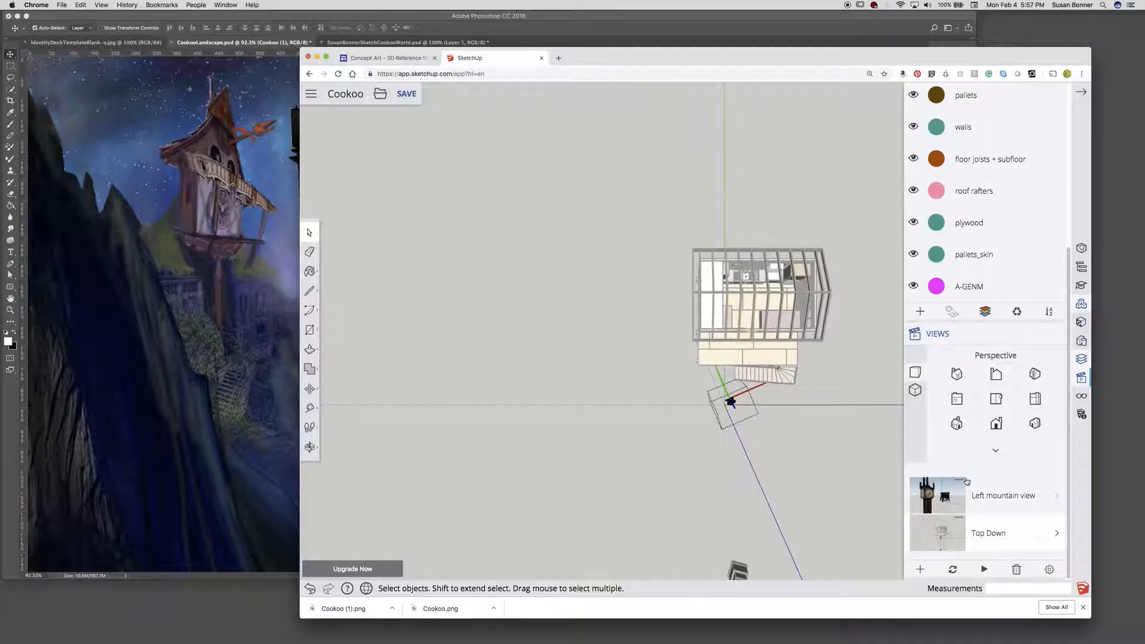
click(944, 511)
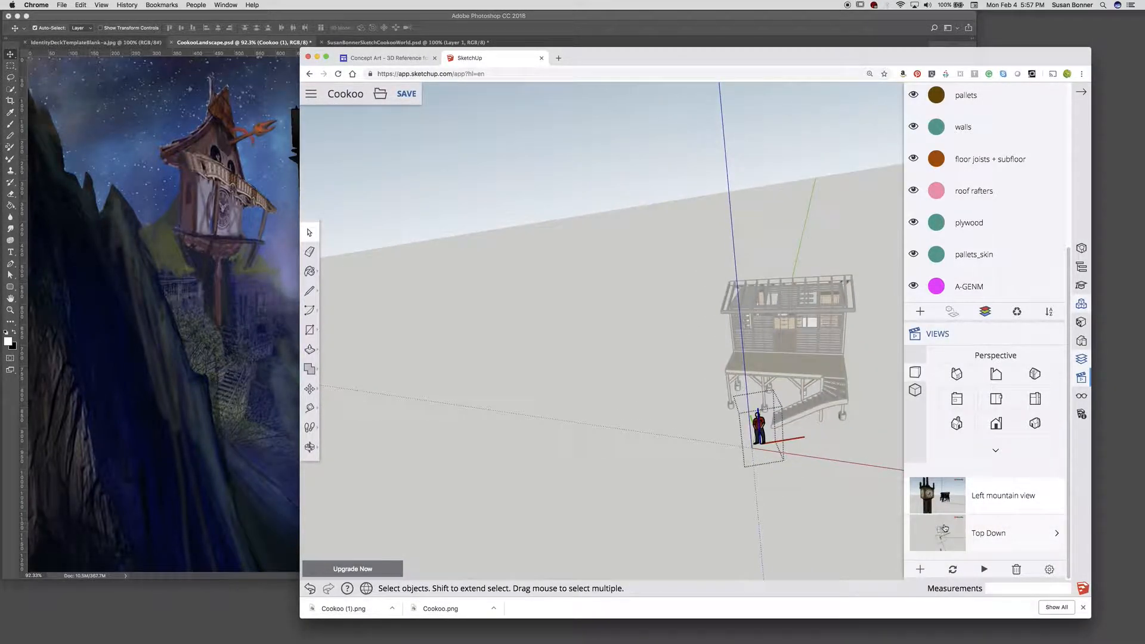
click(944, 529)
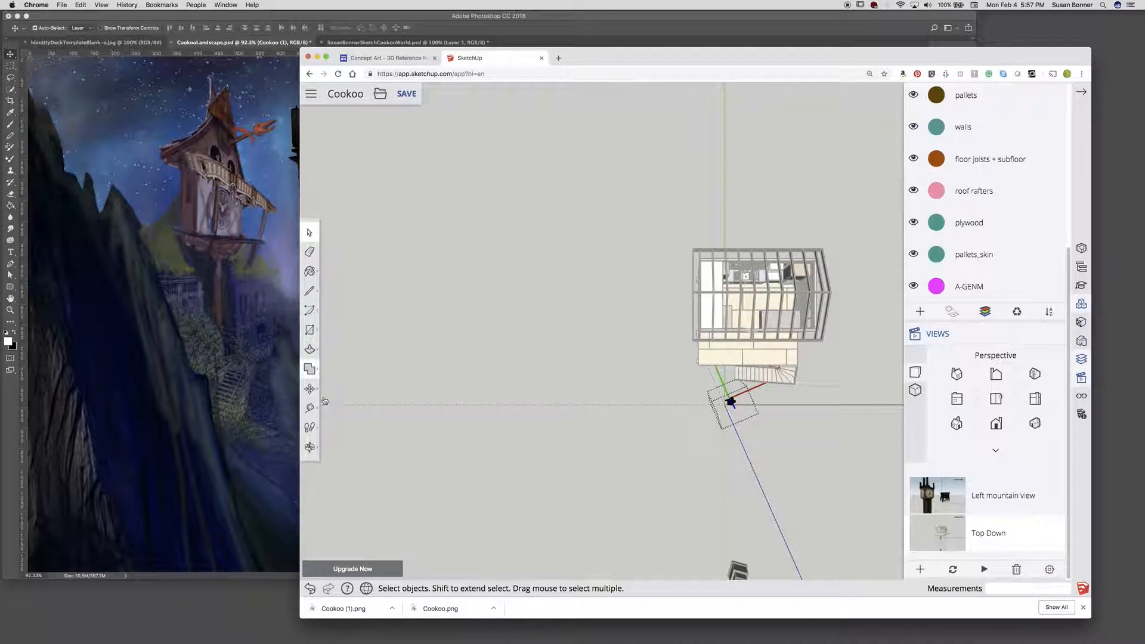
Zoom out to include the house and the tower, and exit the figure's component editing
click(310, 447)
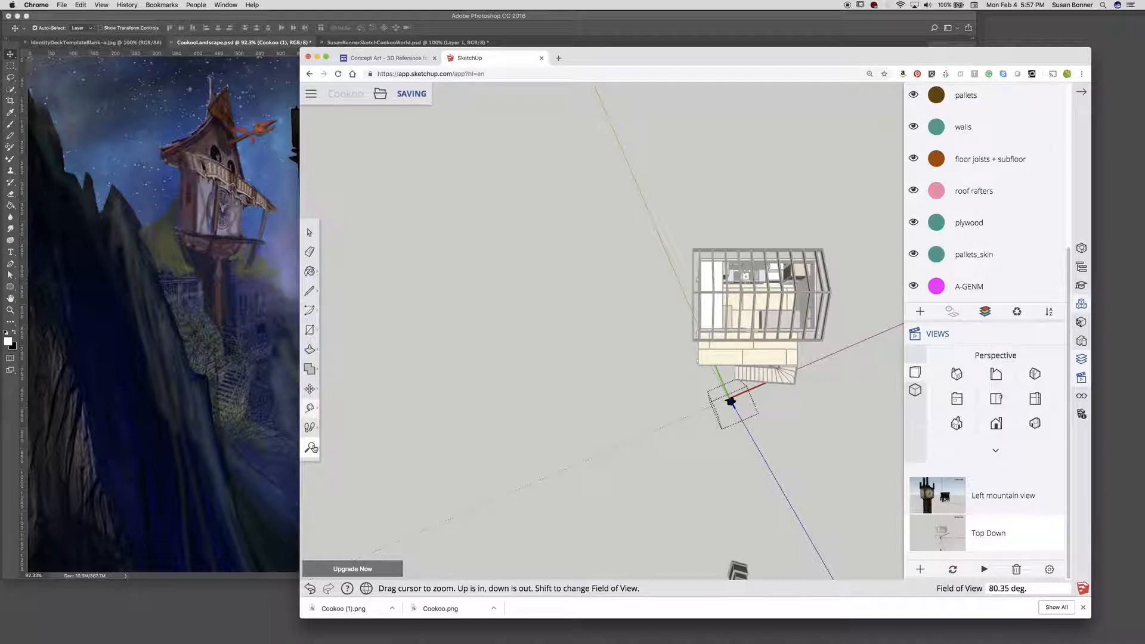
drag(615, 311, 626, 411)
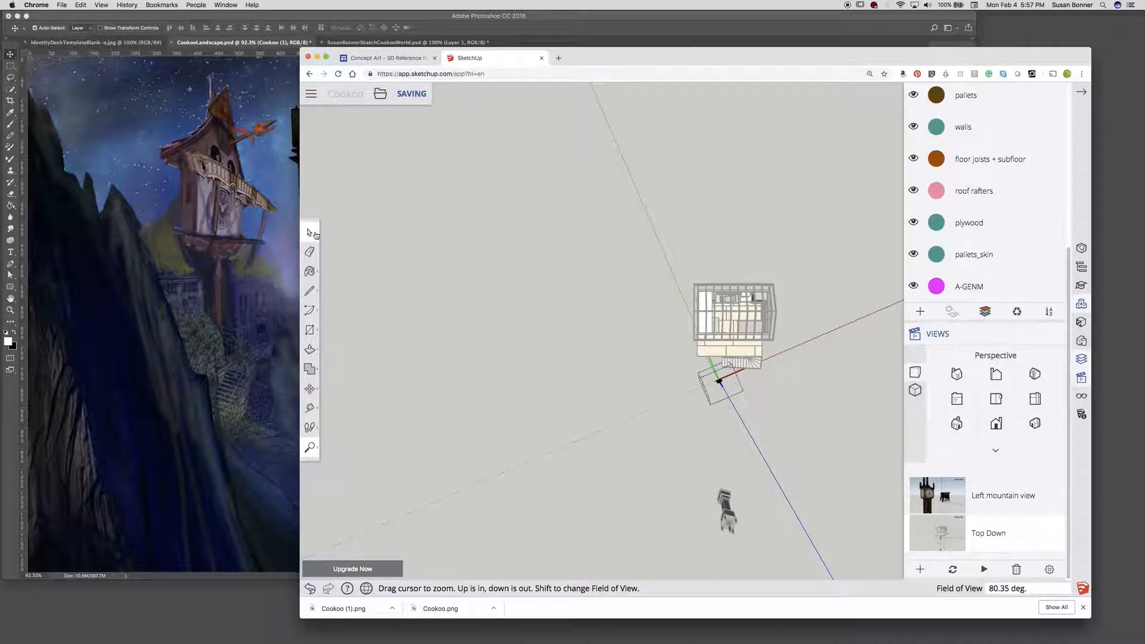
click(310, 388)
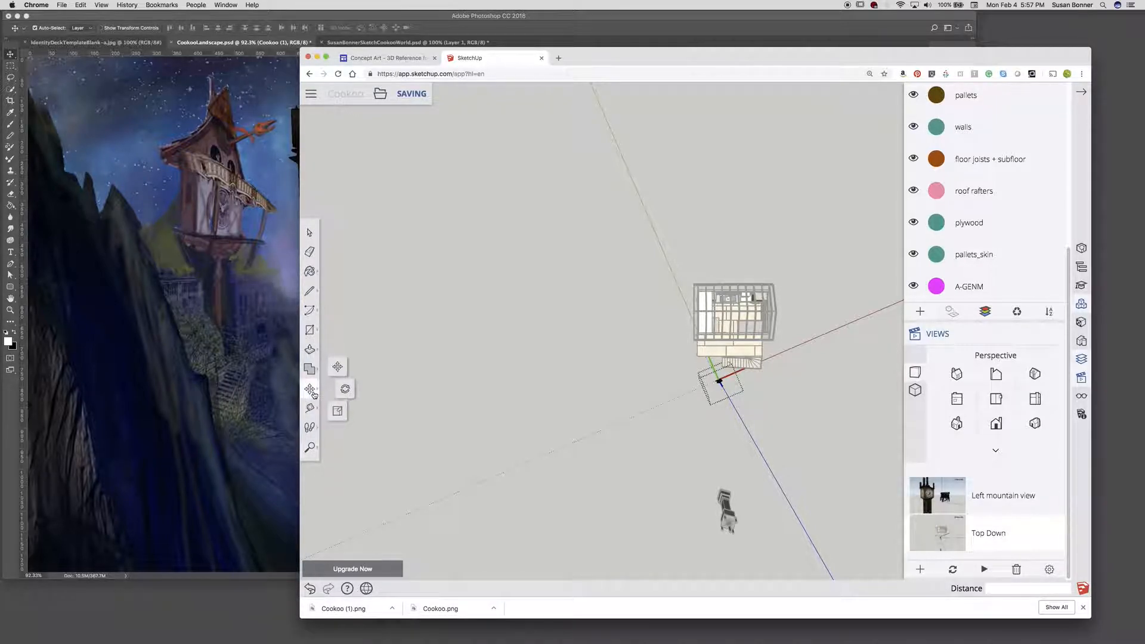
click(338, 369)
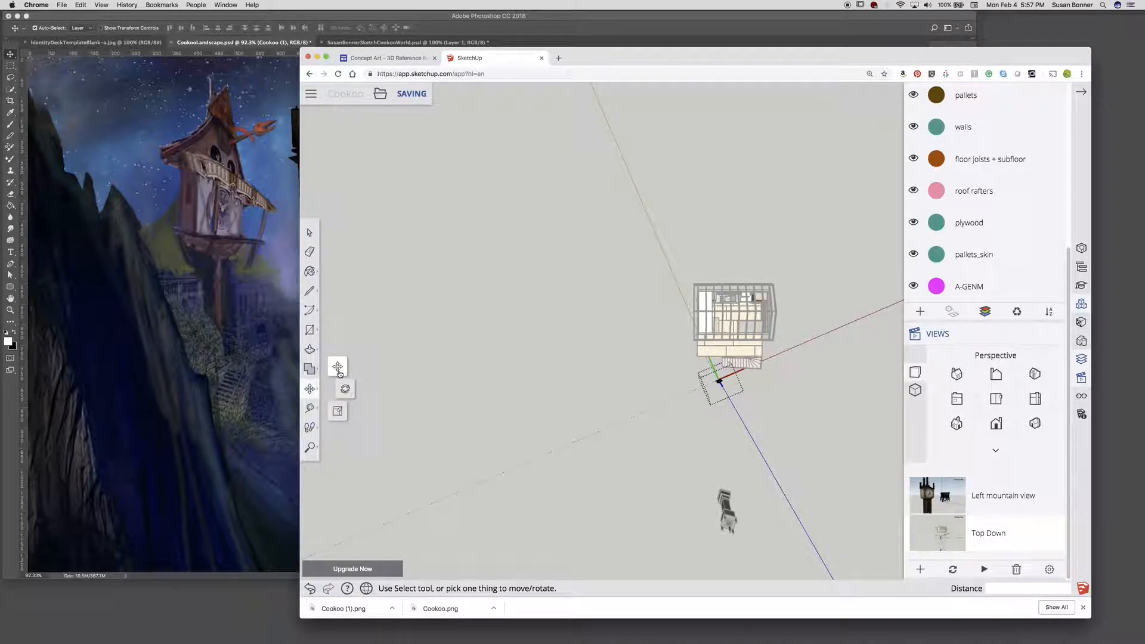
click(338, 411)
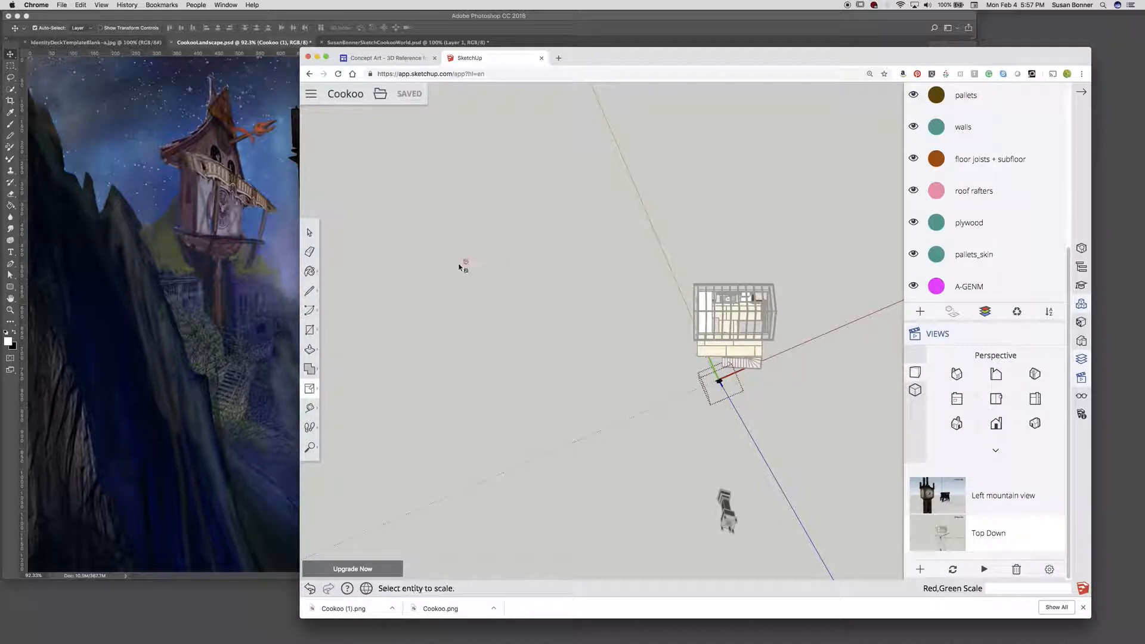
key(space)
click(735, 314)
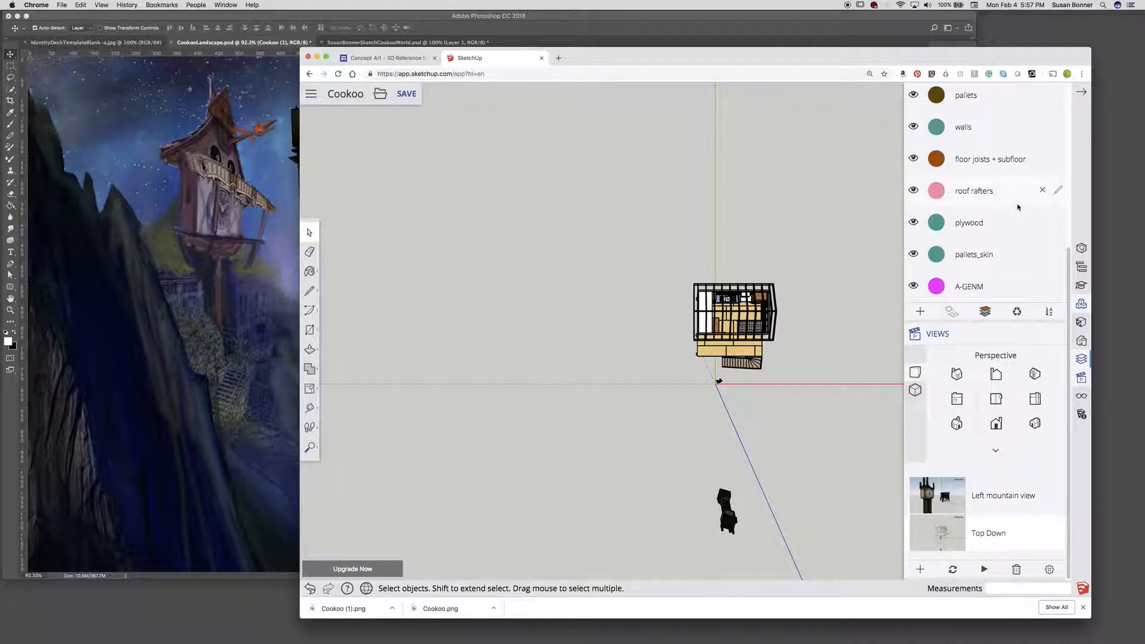
Scale the stilt house uniformly about its opposite corner to about 0.32, then deselect it
scroll(1017, 207, up, 5)
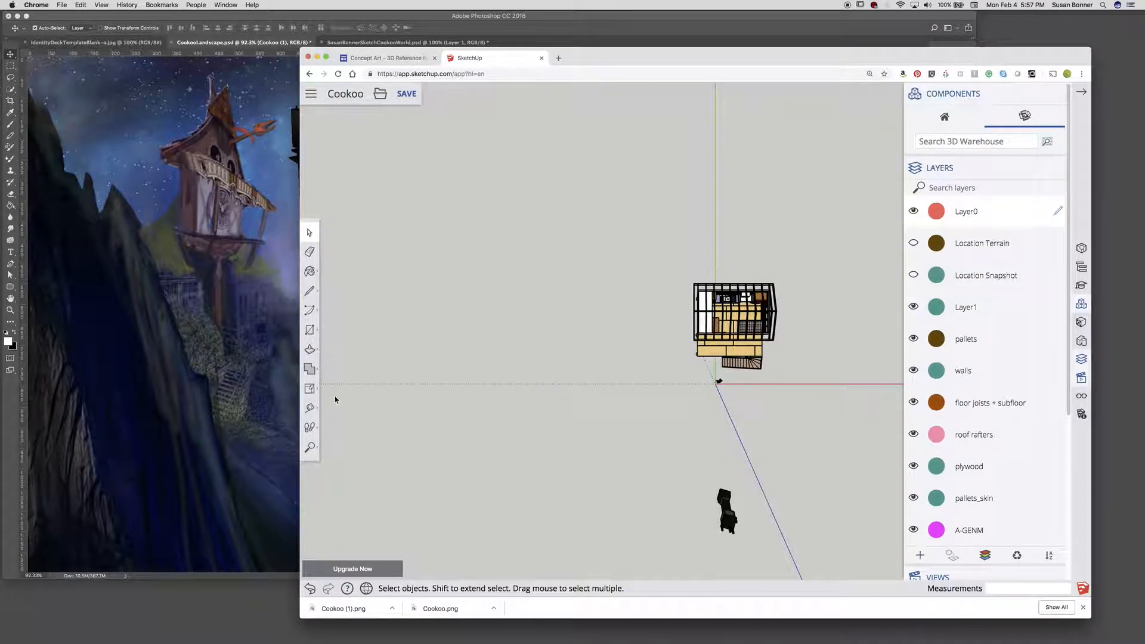
click(309, 388)
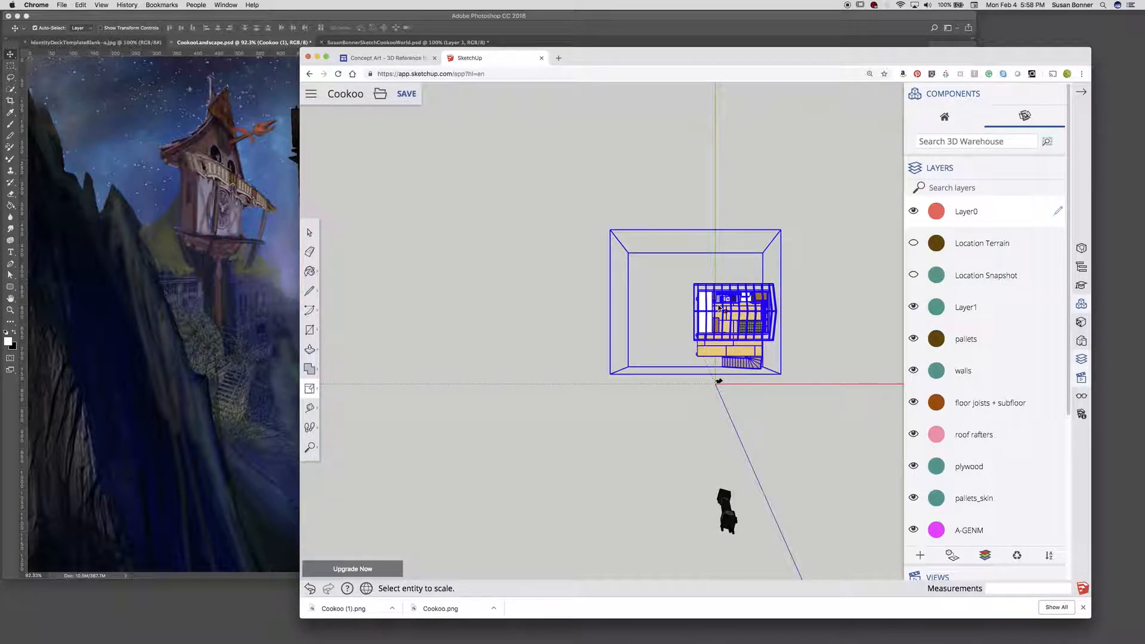
click(608, 230)
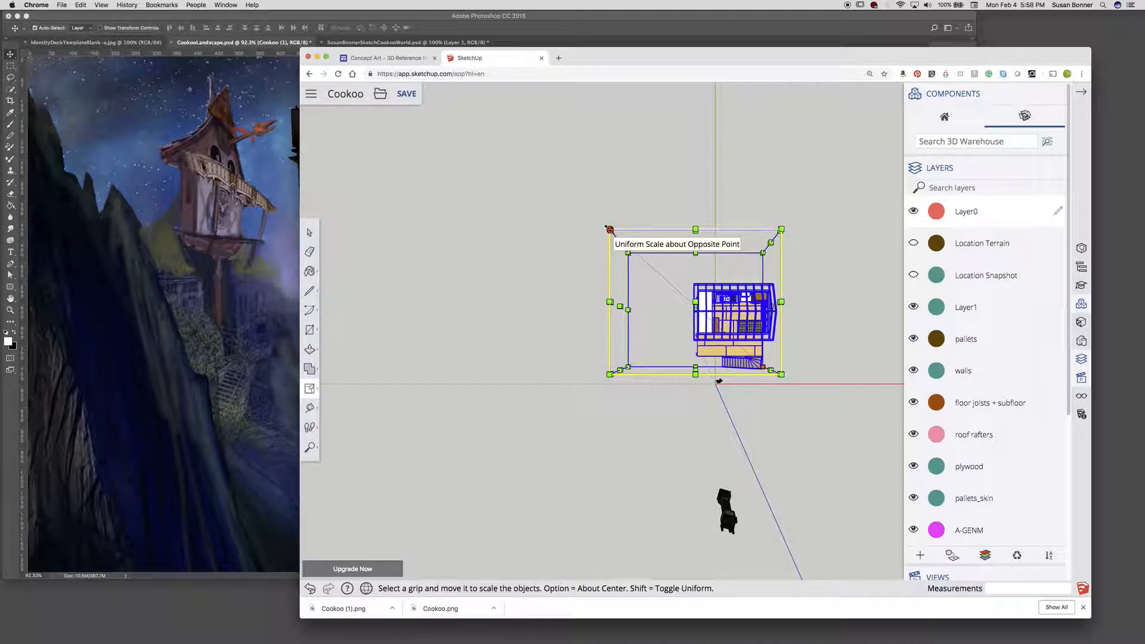
drag(609, 228, 728, 325)
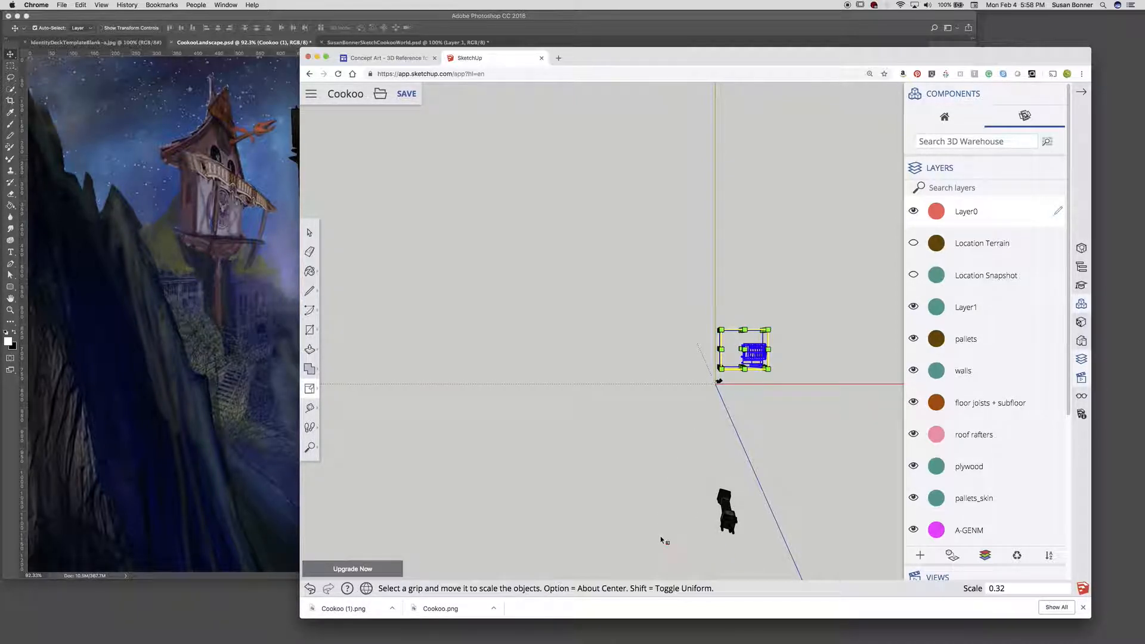
click(309, 233)
click(594, 350)
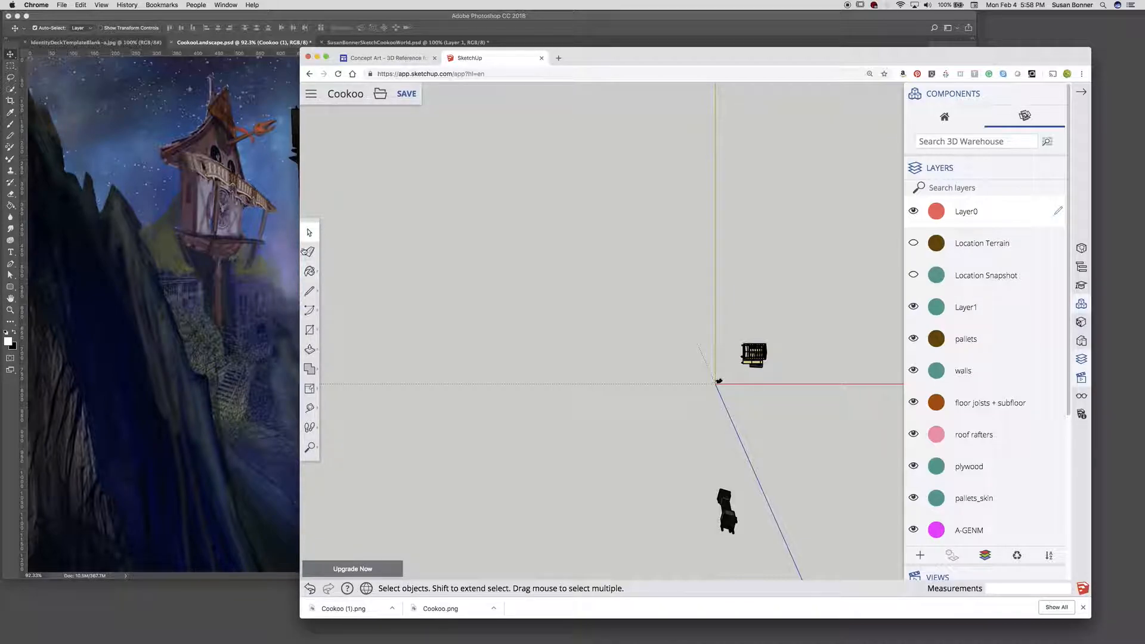
Move the stilt house about 29' 7" across the ground toward the clock tower
click(311, 390)
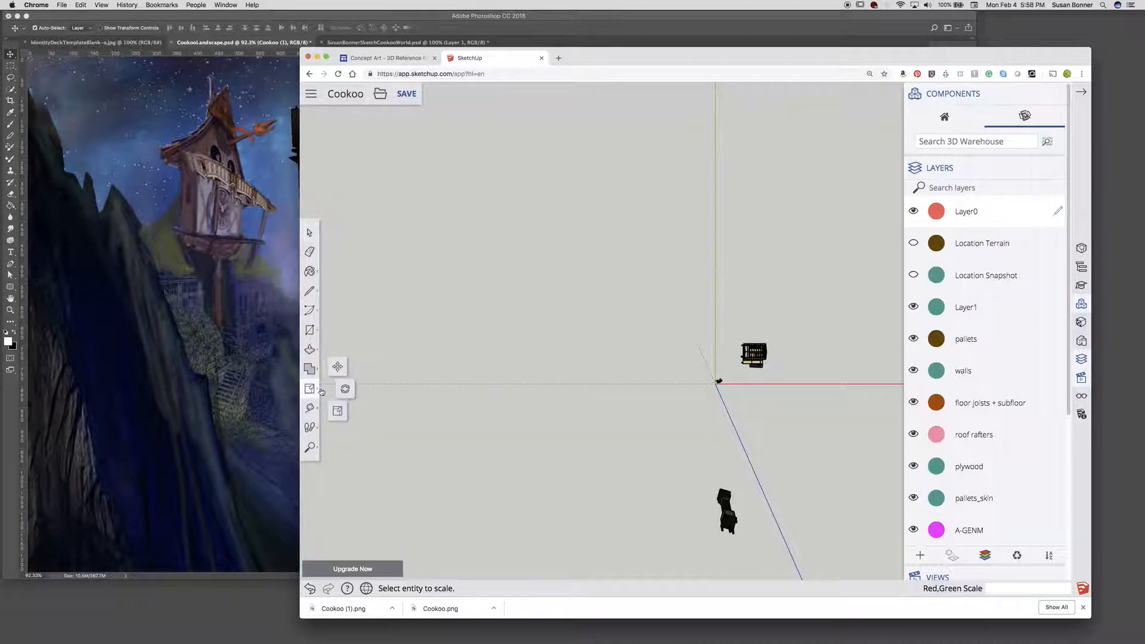
click(340, 365)
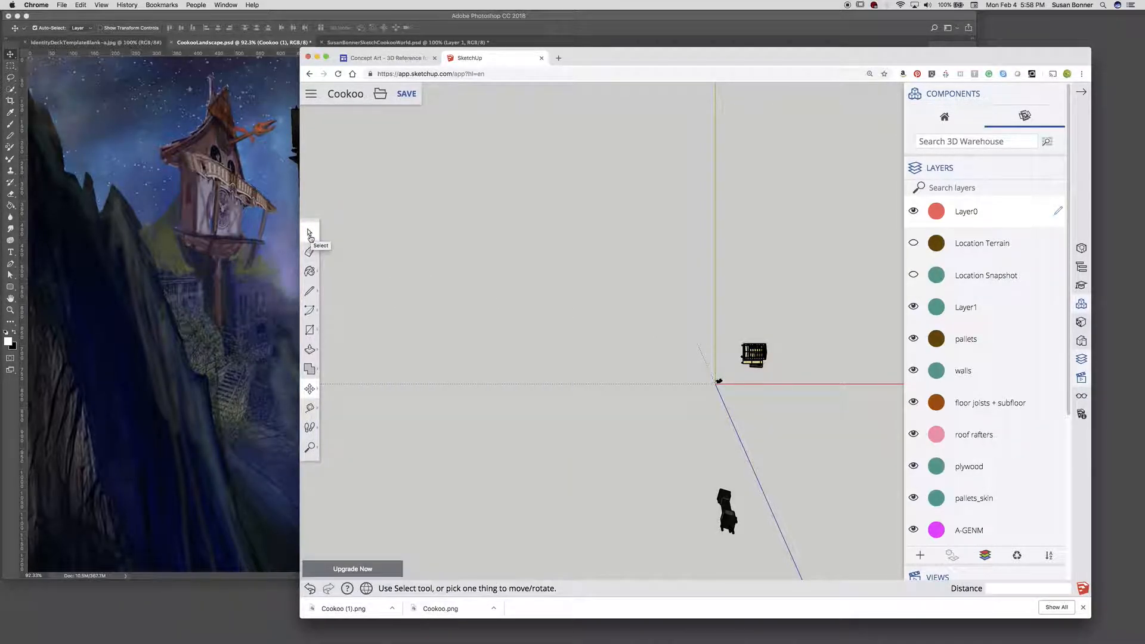
key(m)
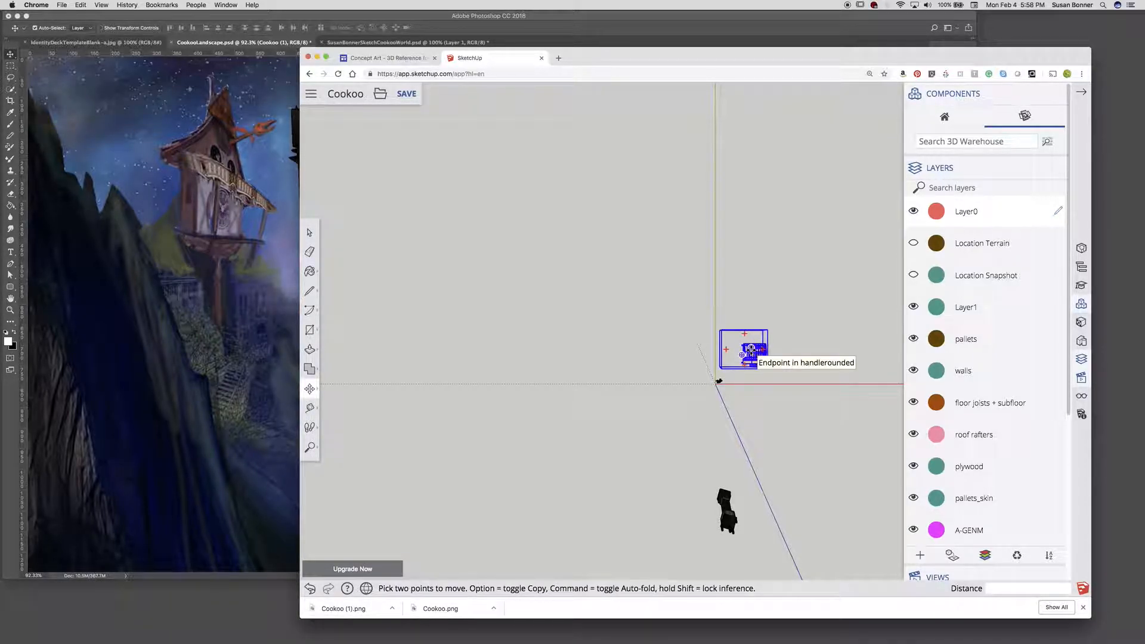
drag(751, 349, 750, 454)
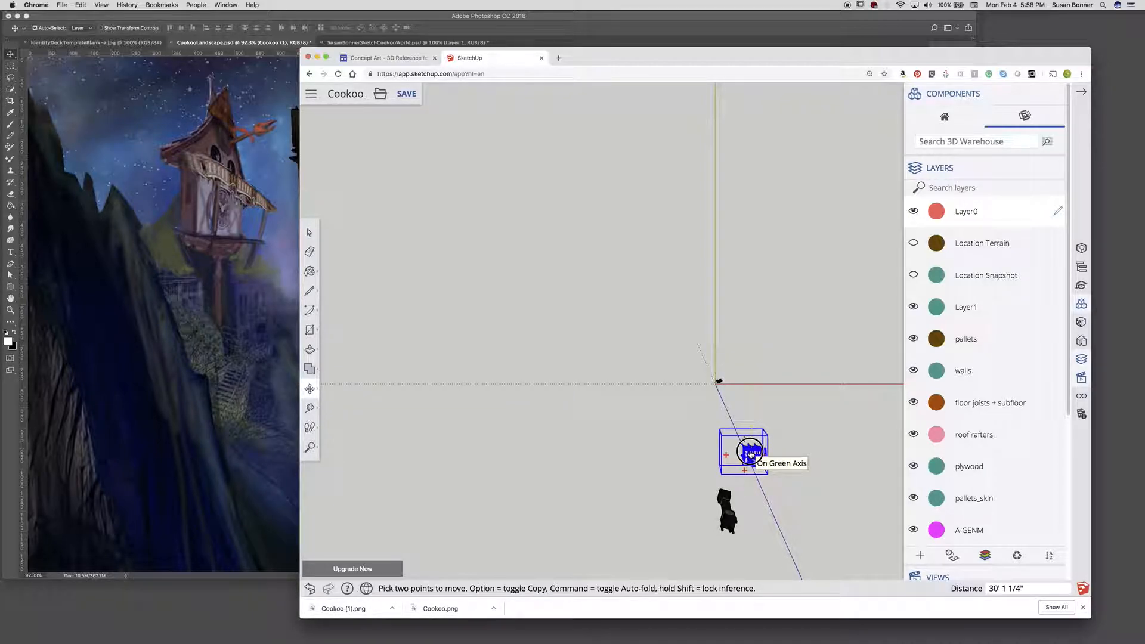
drag(750, 454, 765, 448)
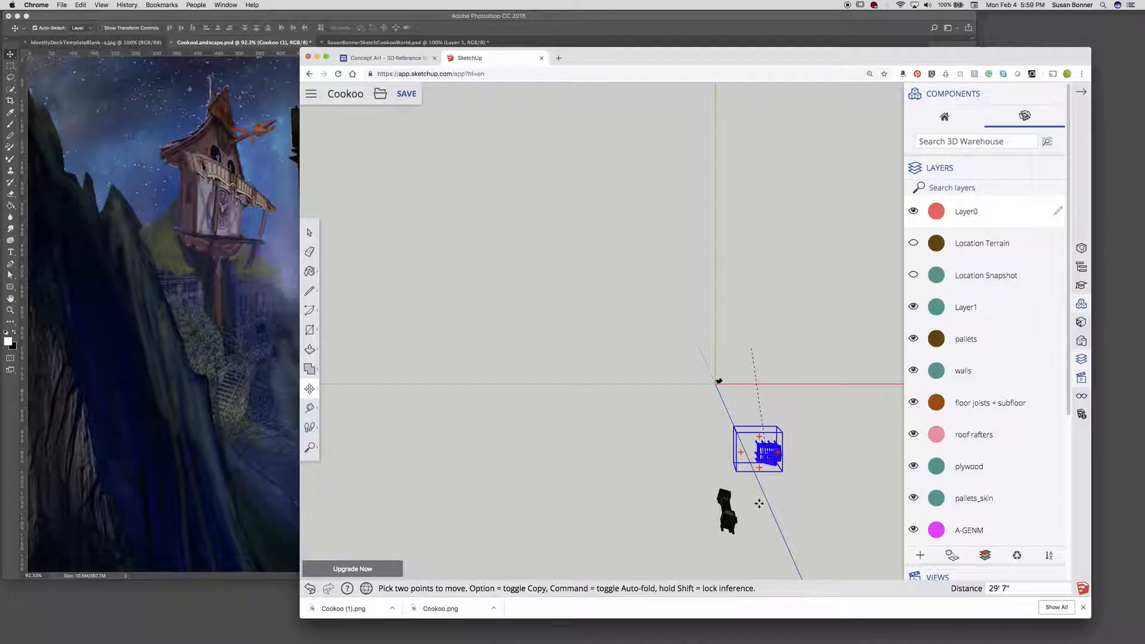
Orbit to a ground-level view of the house and clock tower and compare their arrangement with the Photoshop painting
key(o)
mouse_move(754, 509)
mouse_down()
mouse_move(732, 441)
mouse_move(680, 388)
mouse_move(679, 352)
mouse_up()
drag(699, 420, 646, 327)
mouse_move(669, 445)
mouse_down()
mouse_move(598, 276)
mouse_move(631, 424)
mouse_move(608, 363)
mouse_move(640, 407)
mouse_up()
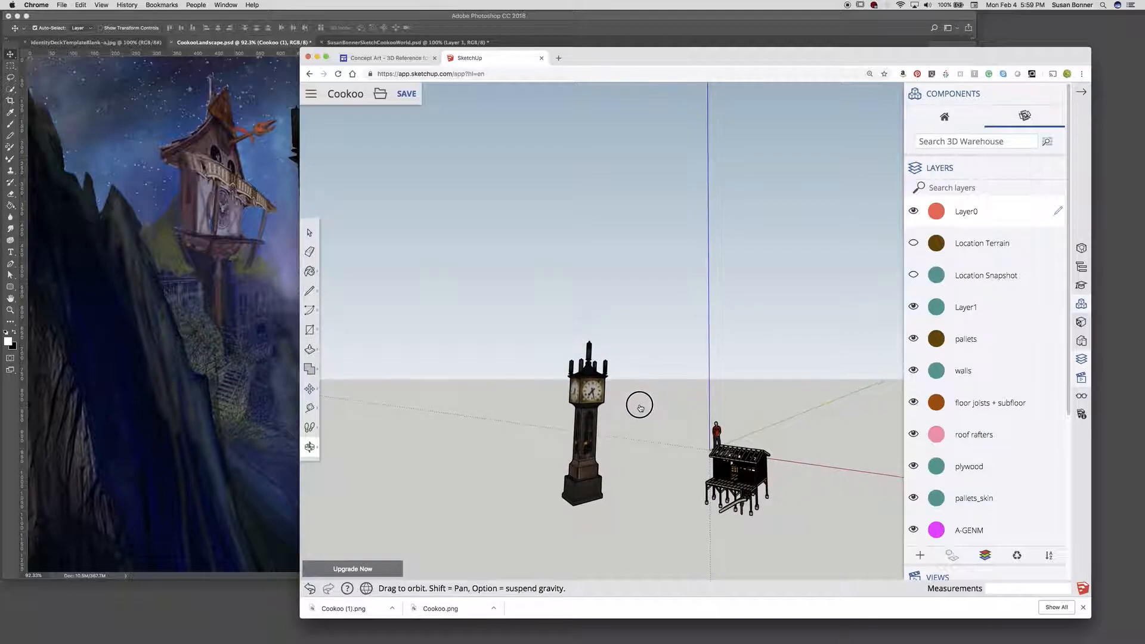
mouse_move(620, 63)
mouse_down()
mouse_move(922, 53)
mouse_move(636, 23)
mouse_move(753, 80)
mouse_move(826, 86)
mouse_up()
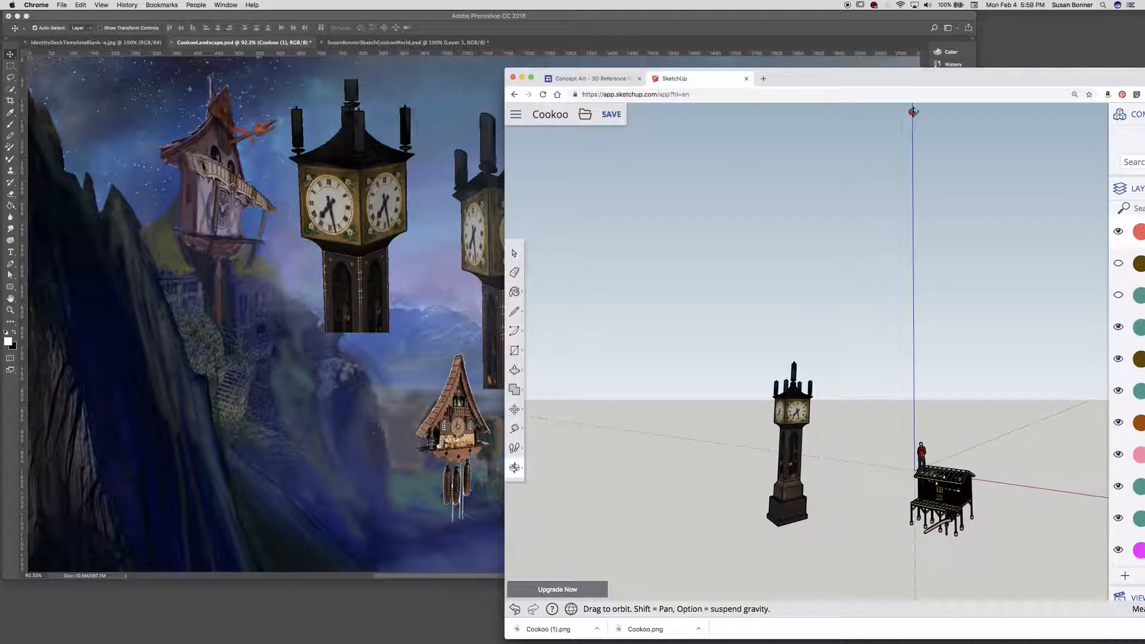
mouse_move(938, 79)
mouse_down()
mouse_move(679, 20)
mouse_move(1090, 112)
mouse_move(759, 13)
mouse_move(974, 71)
mouse_move(919, 66)
mouse_up()
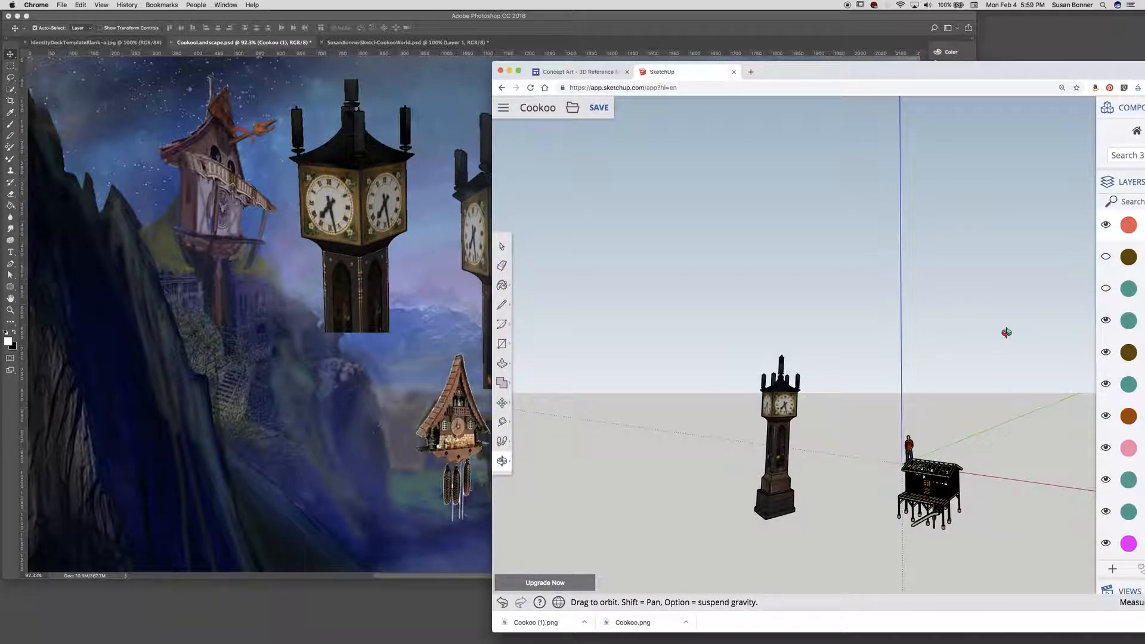
mouse_move(1051, 72)
mouse_down()
mouse_move(864, 59)
mouse_move(828, 37)
mouse_up()
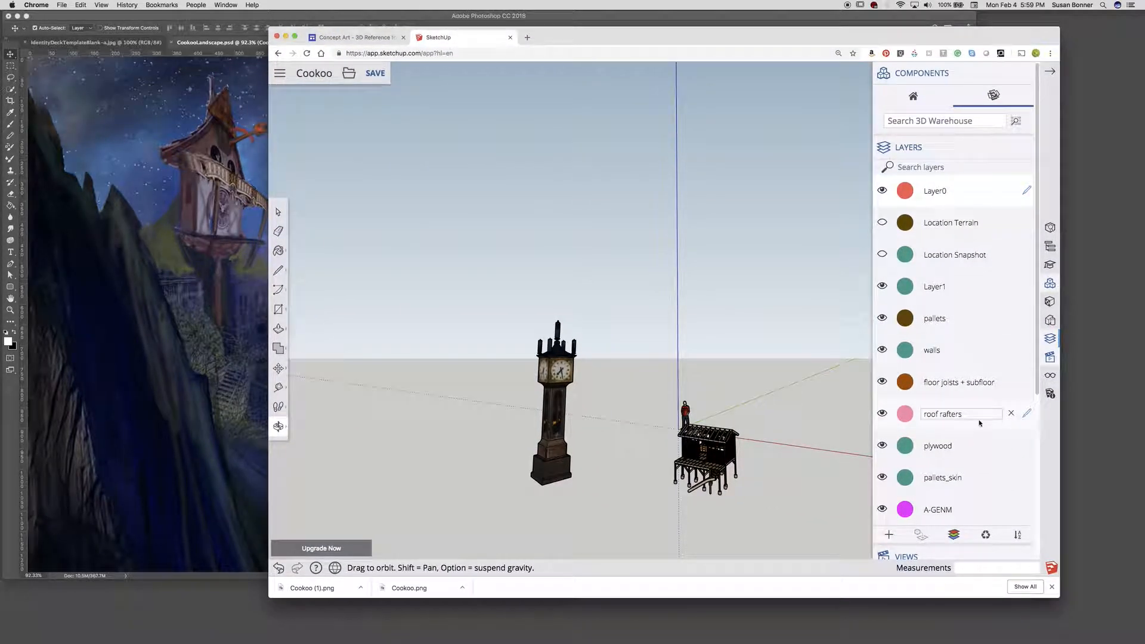
Recall the Top Down scene and rotate the stilt house 30 degrees counterclockwise
scroll(978, 420, down, 3)
scroll(978, 424, down, 3)
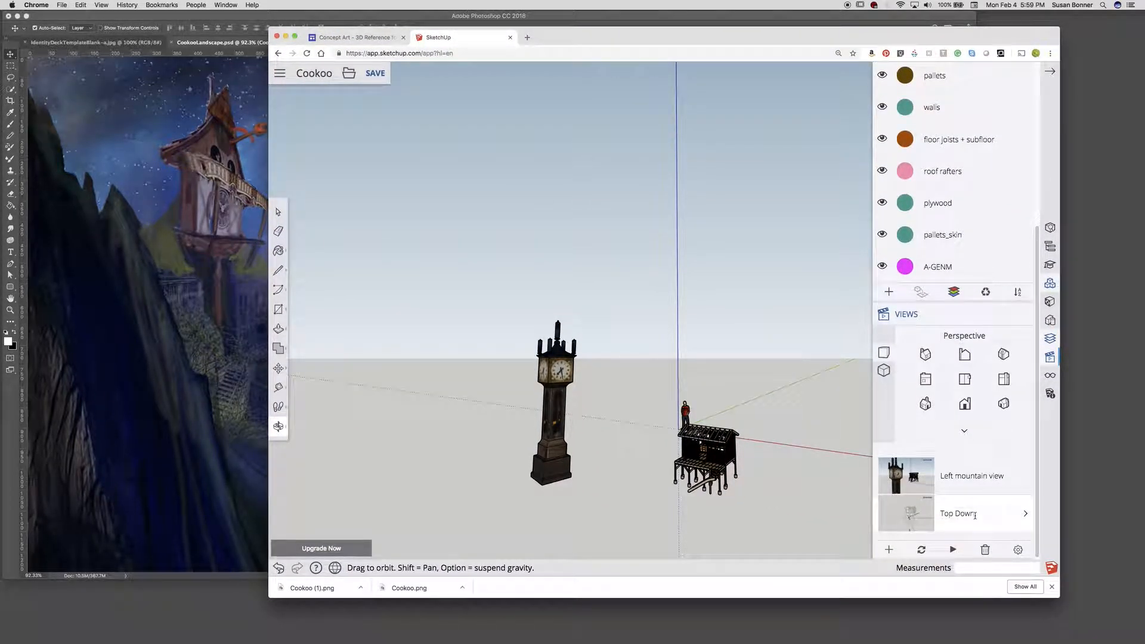
click(922, 529)
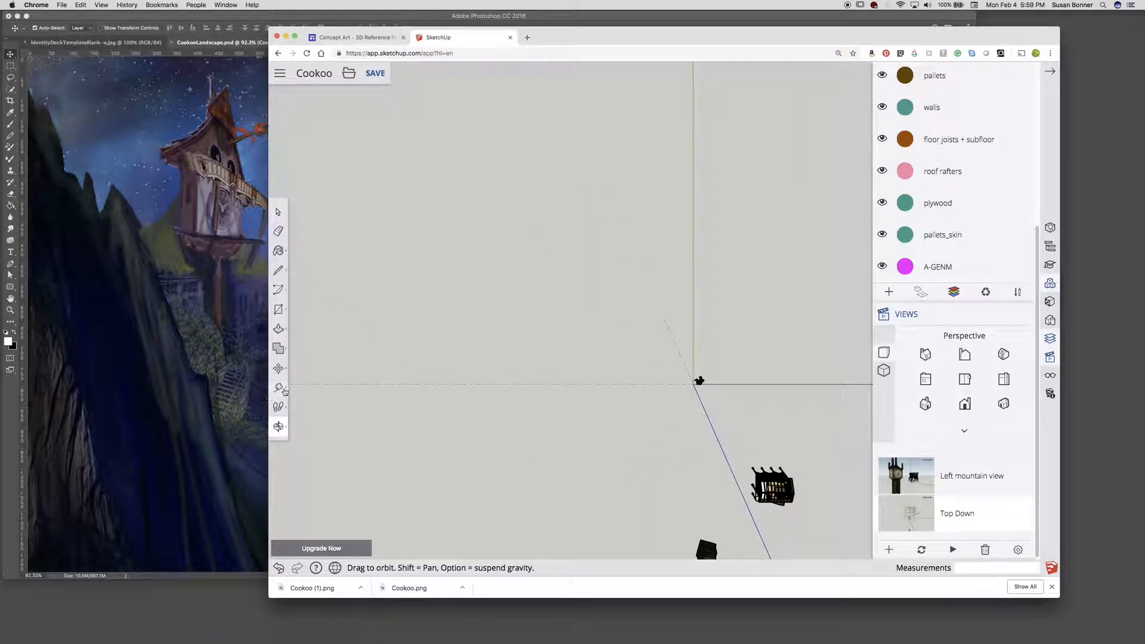
click(279, 213)
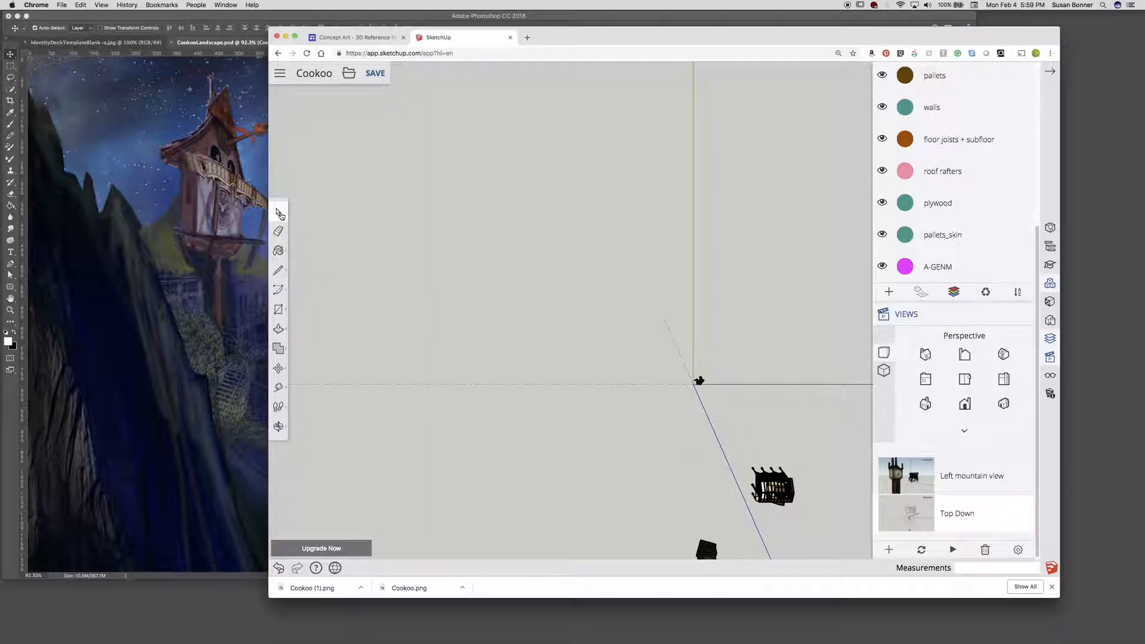
key(h)
drag(646, 479, 555, 377)
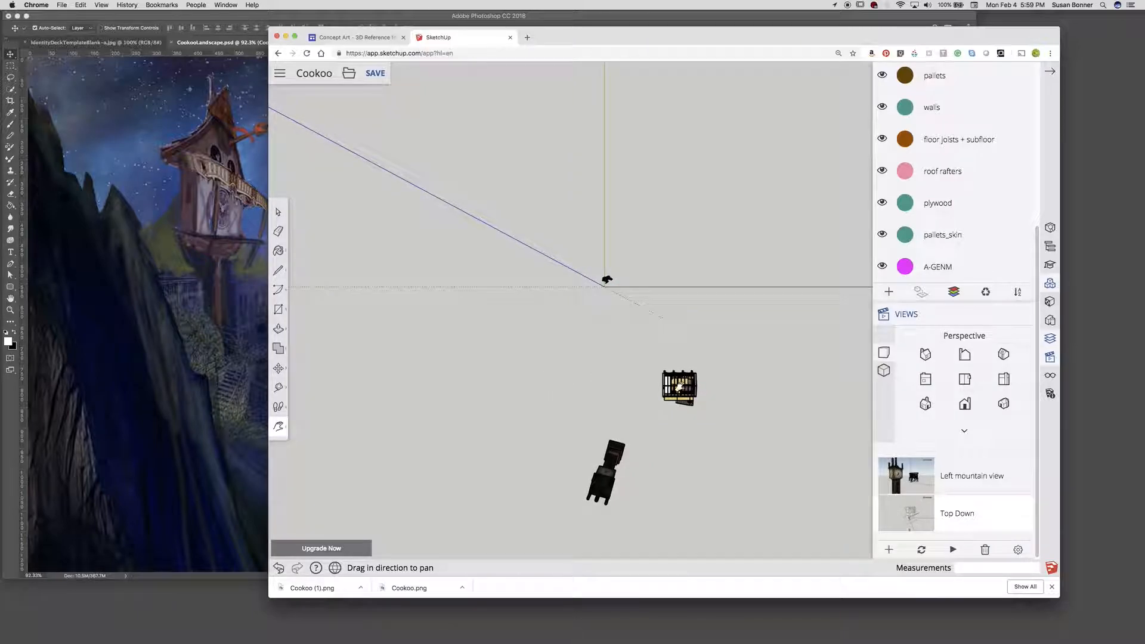
click(277, 213)
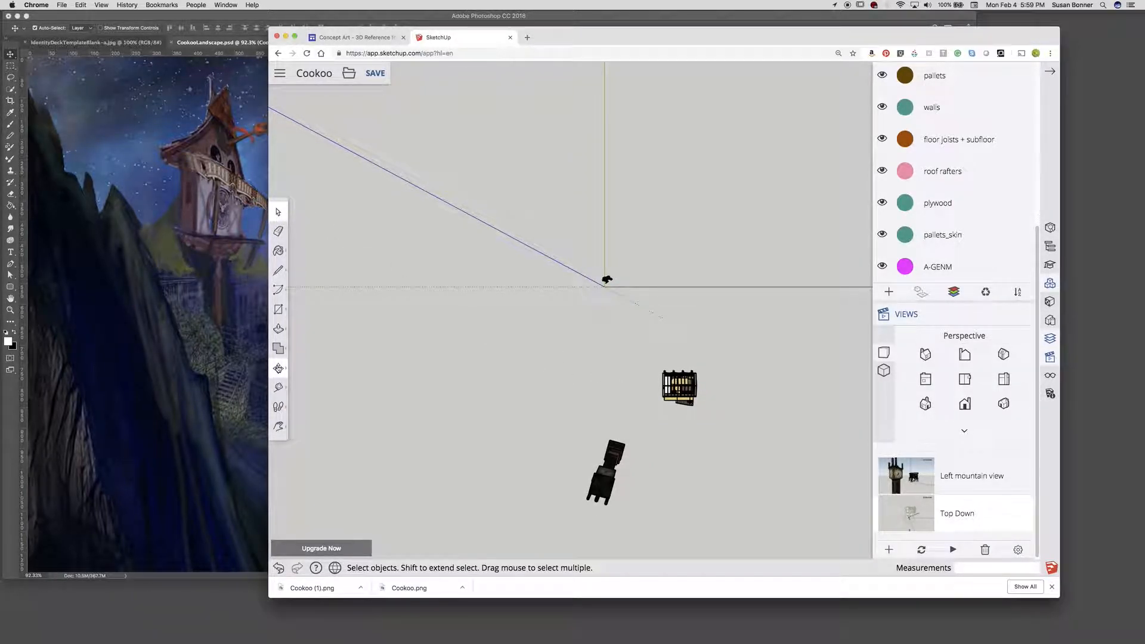
click(278, 367)
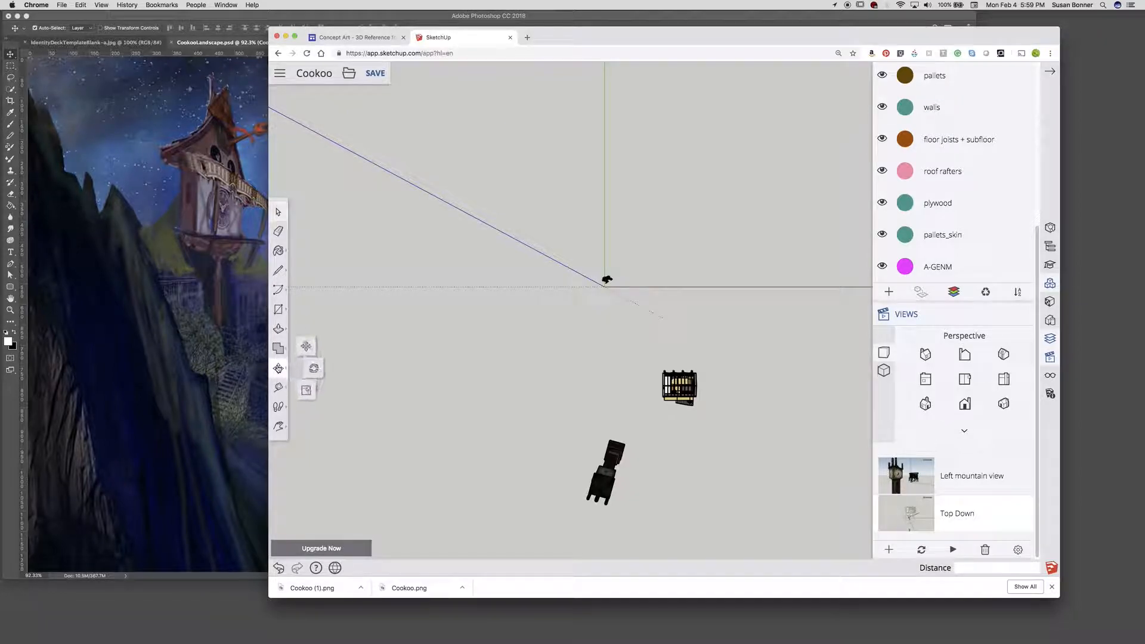
click(313, 369)
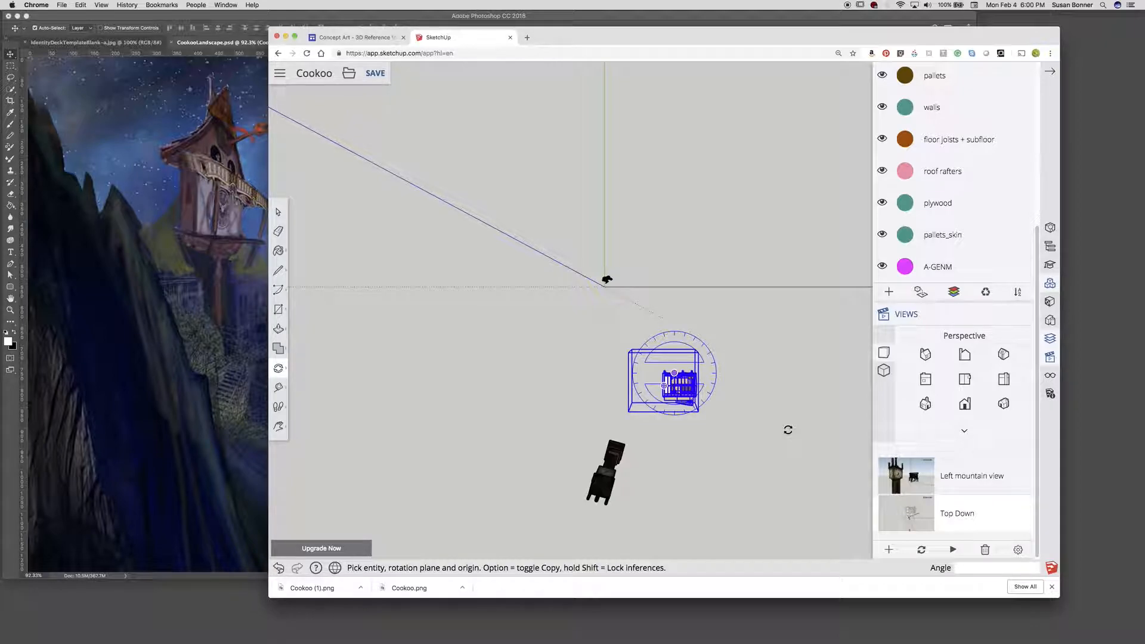
click(787, 429)
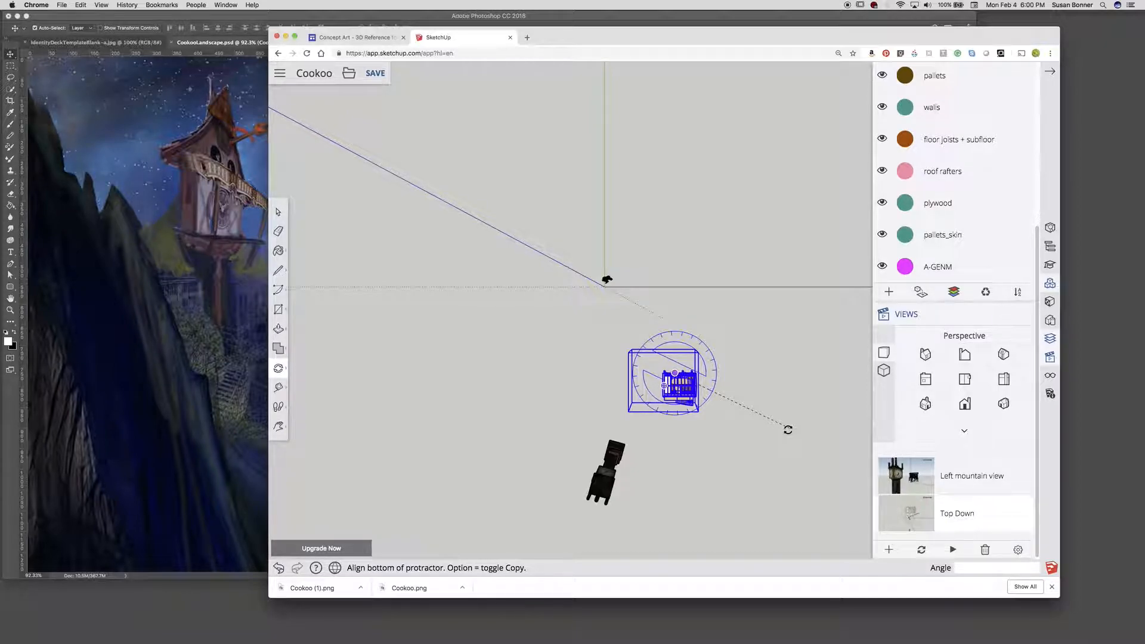
click(786, 430)
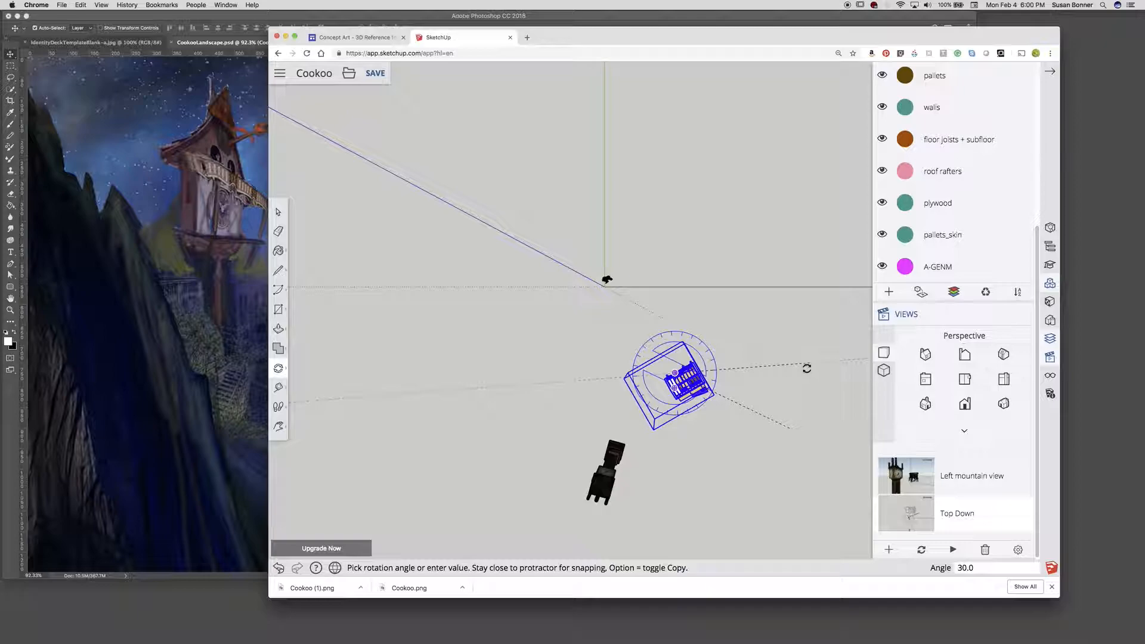
click(806, 367)
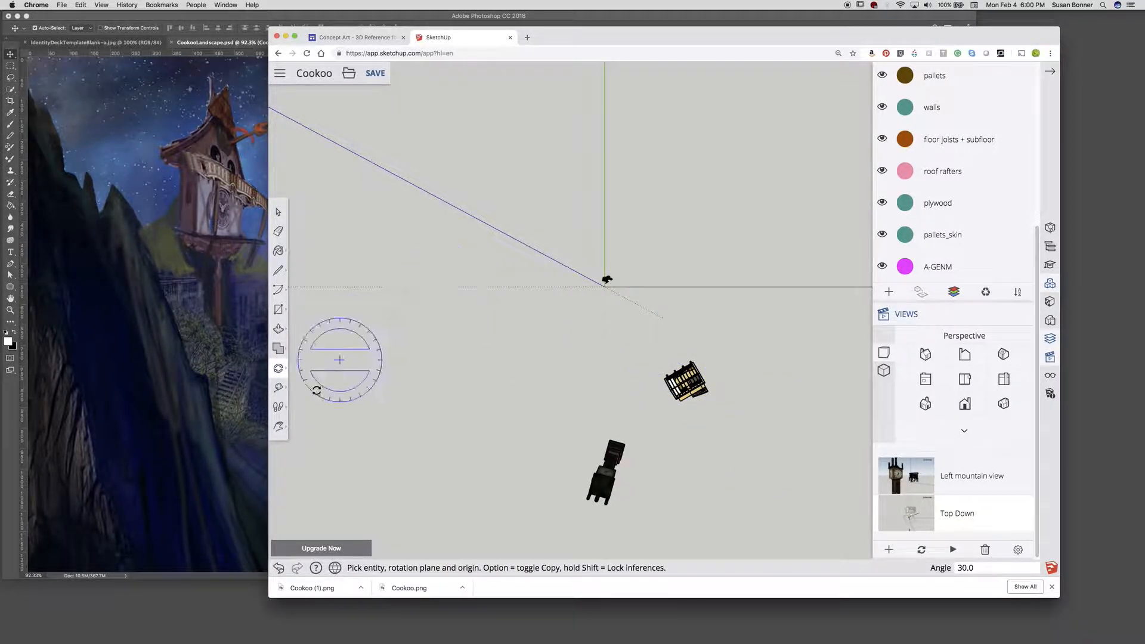
click(279, 210)
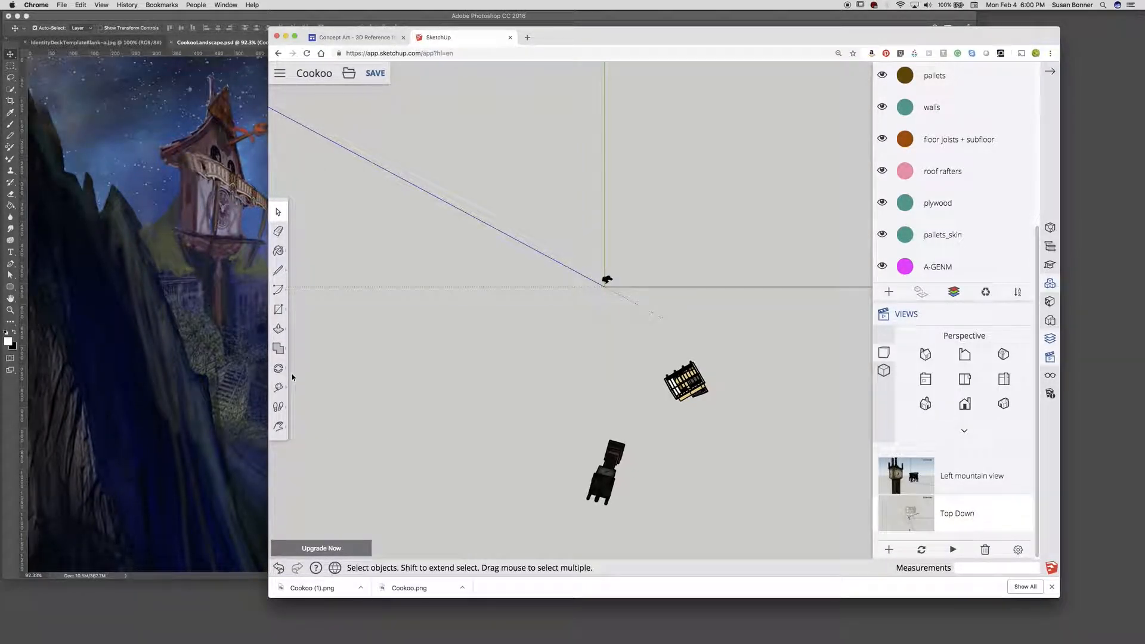
Recall the Left mountain view scene and examine the rotated house beside the clock tower from farther out
key(o)
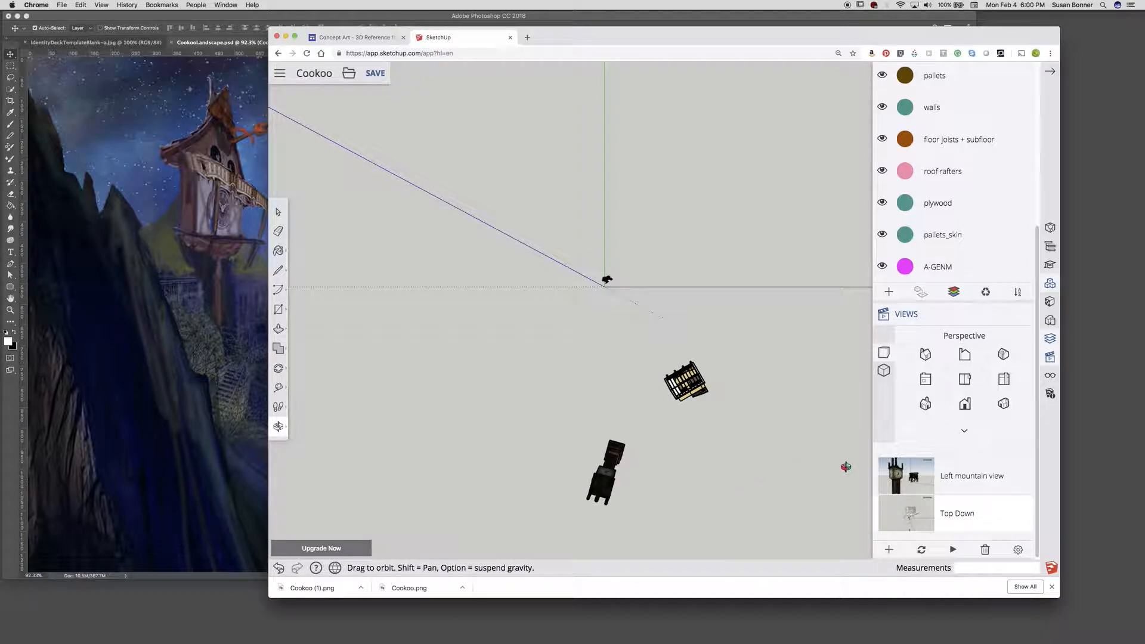
click(900, 482)
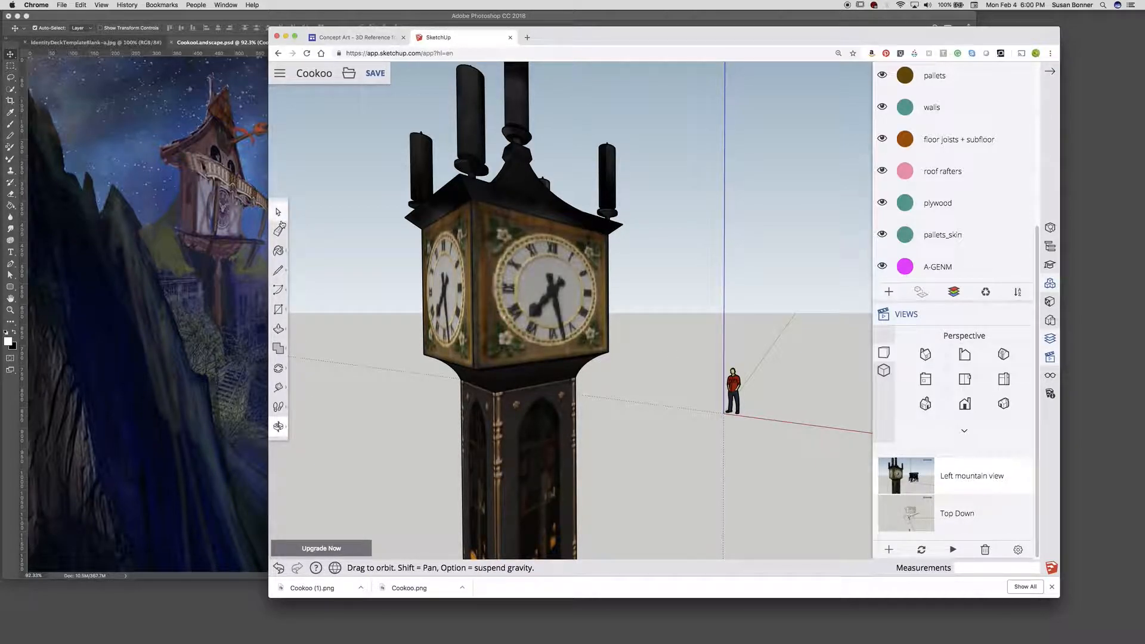
key(z)
drag(569, 384, 584, 467)
drag(674, 395, 677, 465)
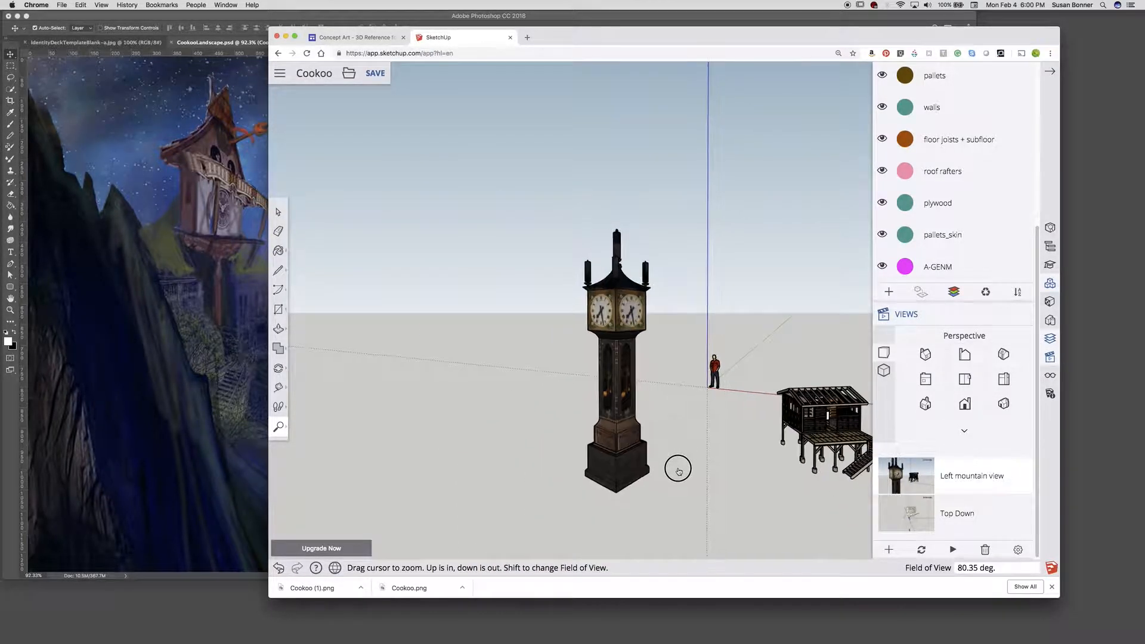
key(space)
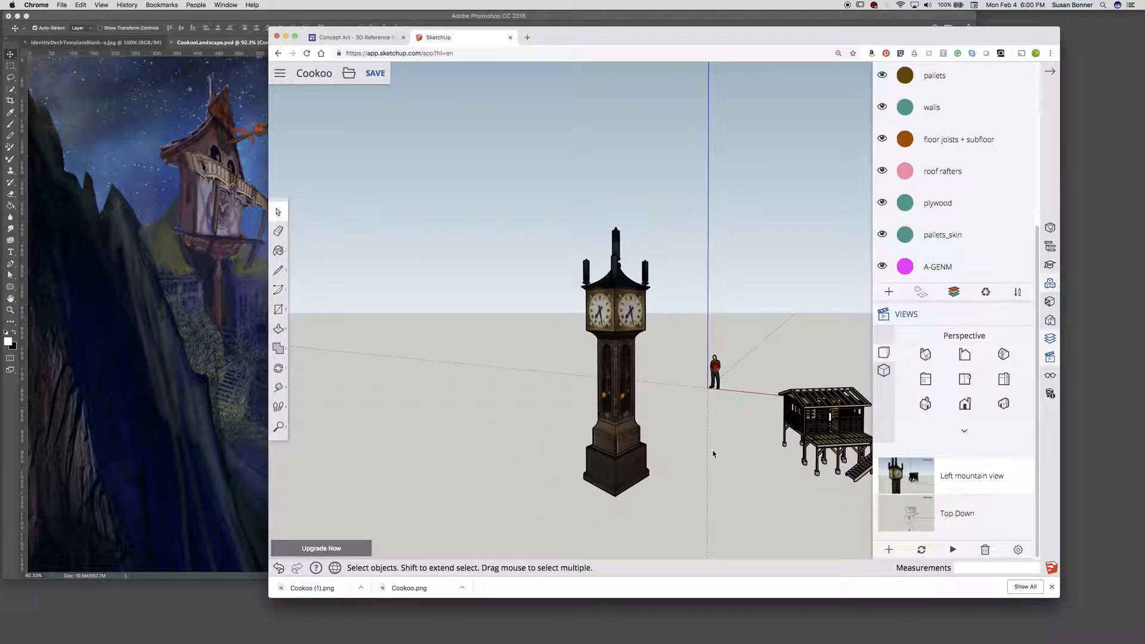
key(h)
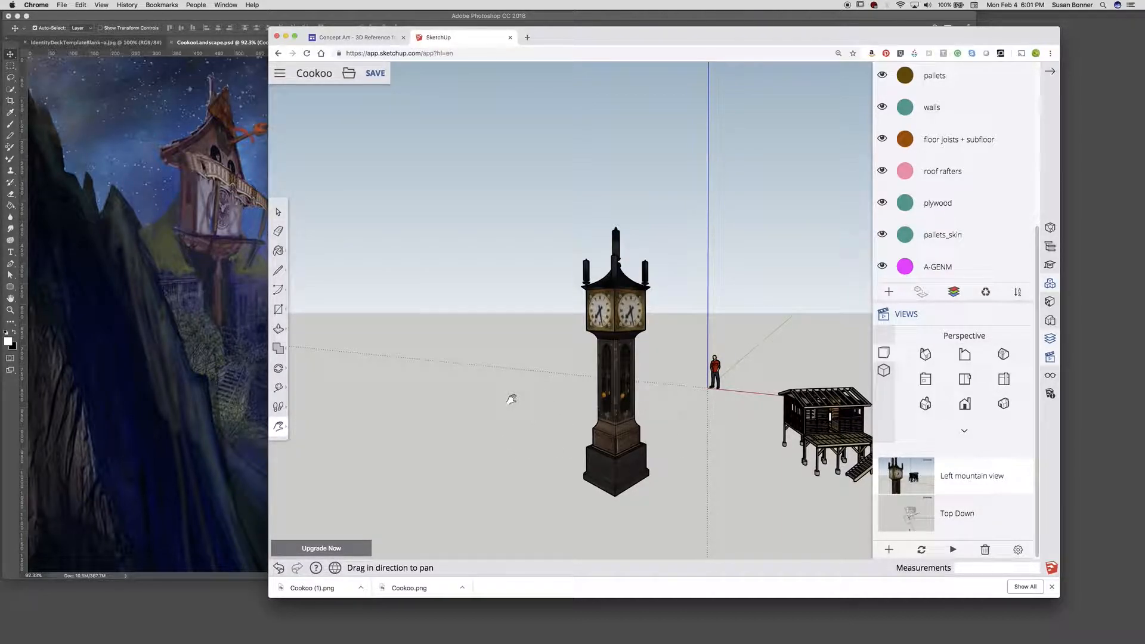
mouse_move(557, 27)
mouse_down()
mouse_move(672, 69)
mouse_move(924, 123)
mouse_move(938, 123)
mouse_move(591, 57)
mouse_move(804, 94)
mouse_move(1063, 118)
mouse_move(655, 81)
mouse_move(864, 84)
mouse_move(707, 99)
mouse_move(895, 92)
mouse_move(837, 95)
mouse_move(606, 48)
mouse_move(559, 74)
mouse_up()
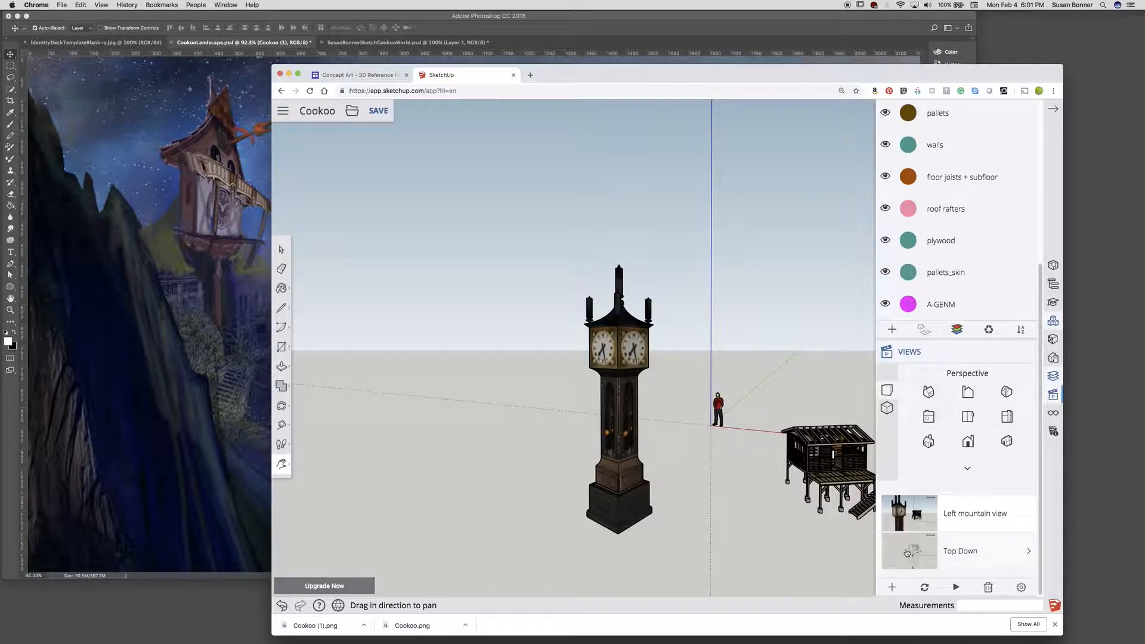
Recall the Top Down scene and move the stilt house about 8' 3" along the green axis away from the clock tower
click(908, 551)
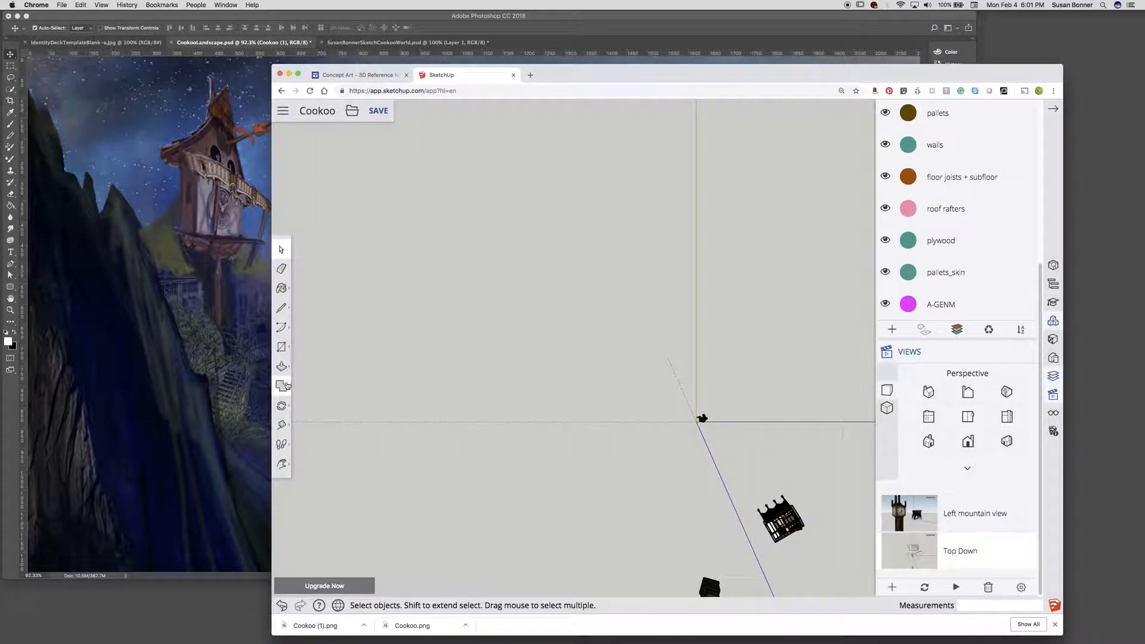
click(784, 527)
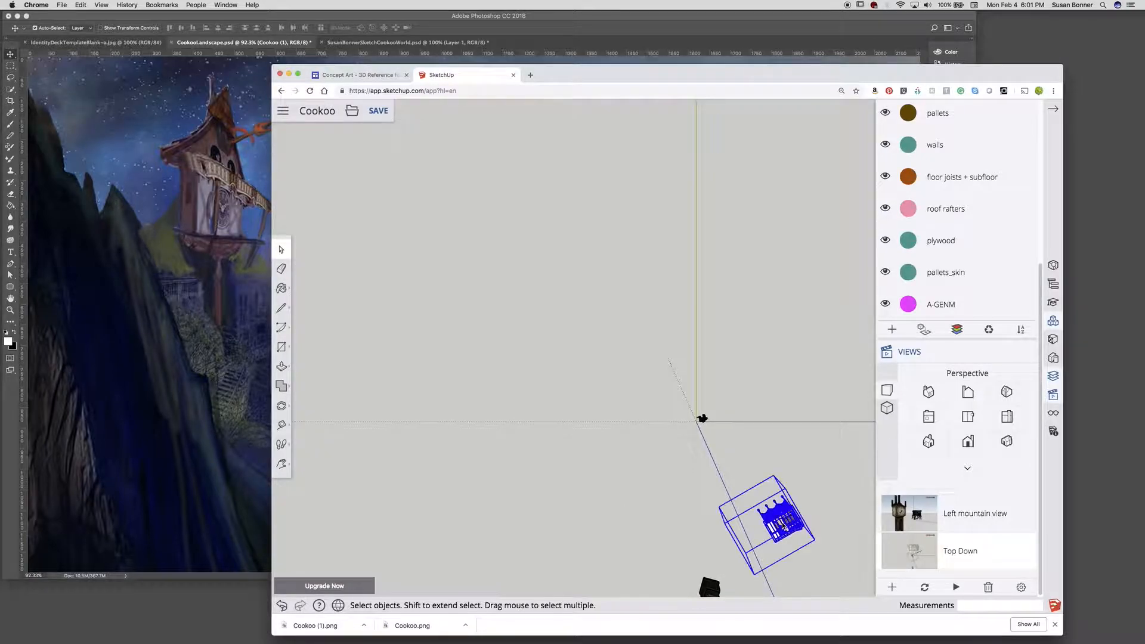
click(283, 406)
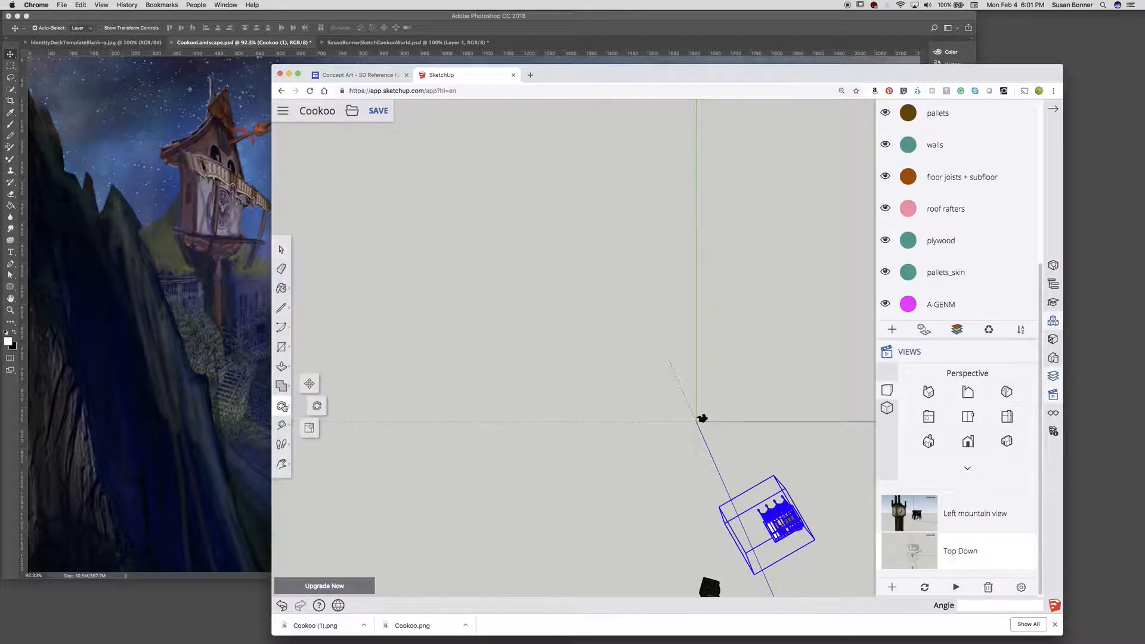
click(309, 385)
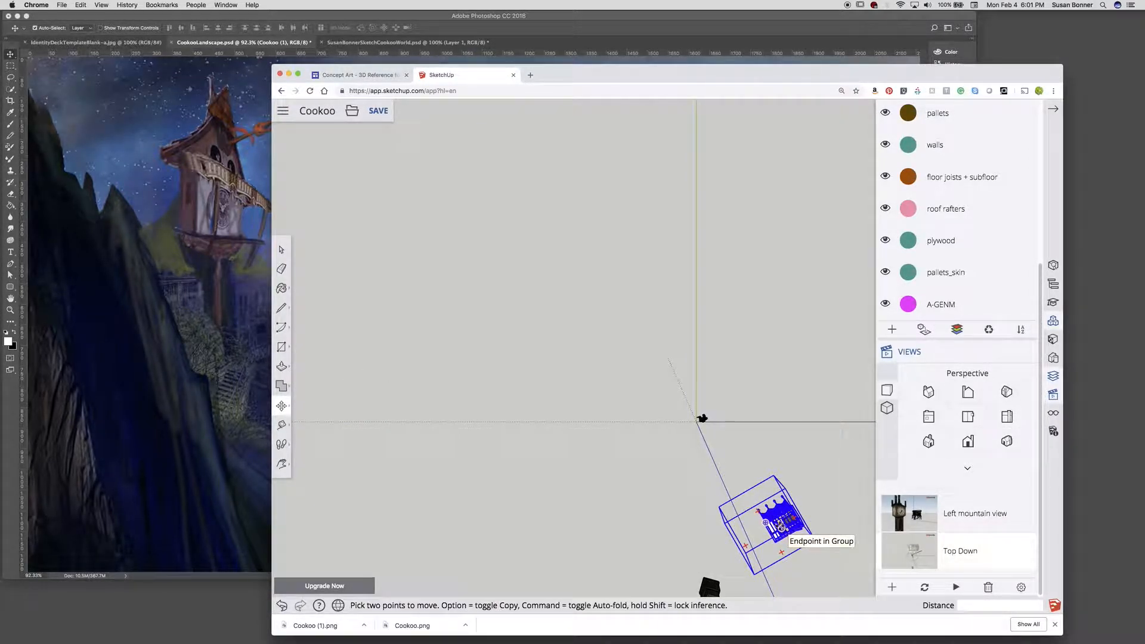
click(779, 524)
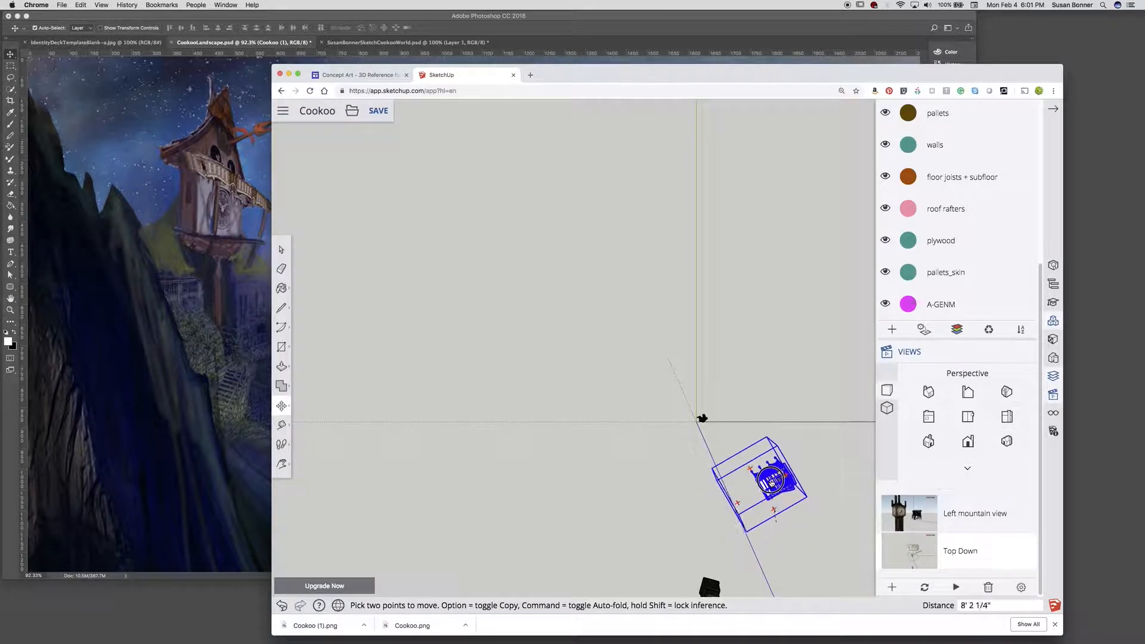
click(770, 480)
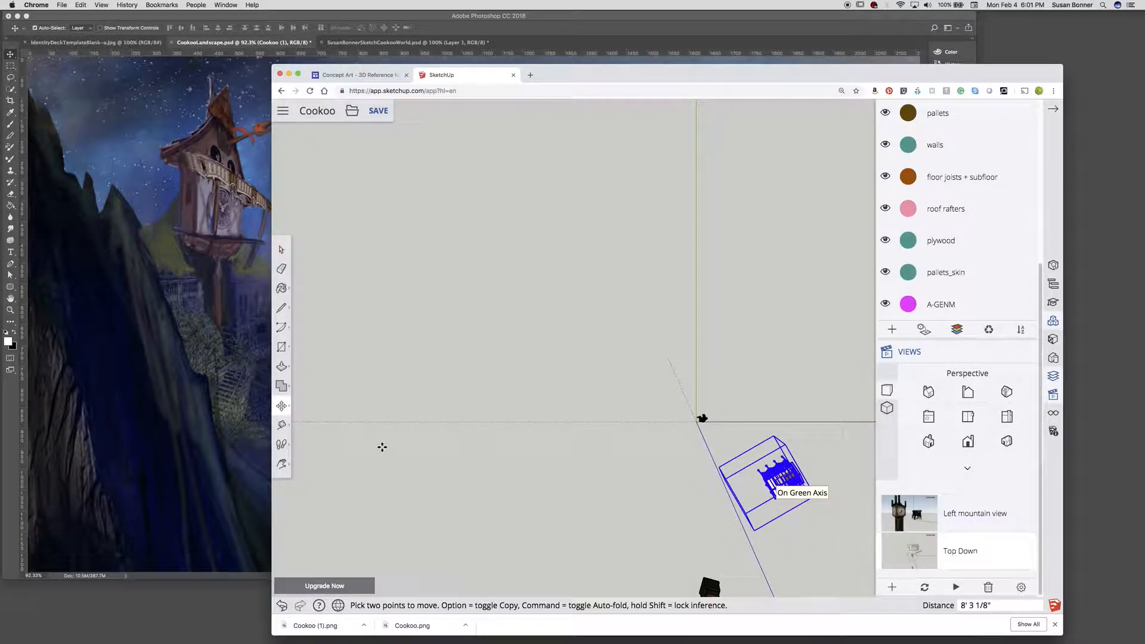
Rotate the stilt house another 60 degrees clockwise as seen from above
click(283, 407)
click(316, 406)
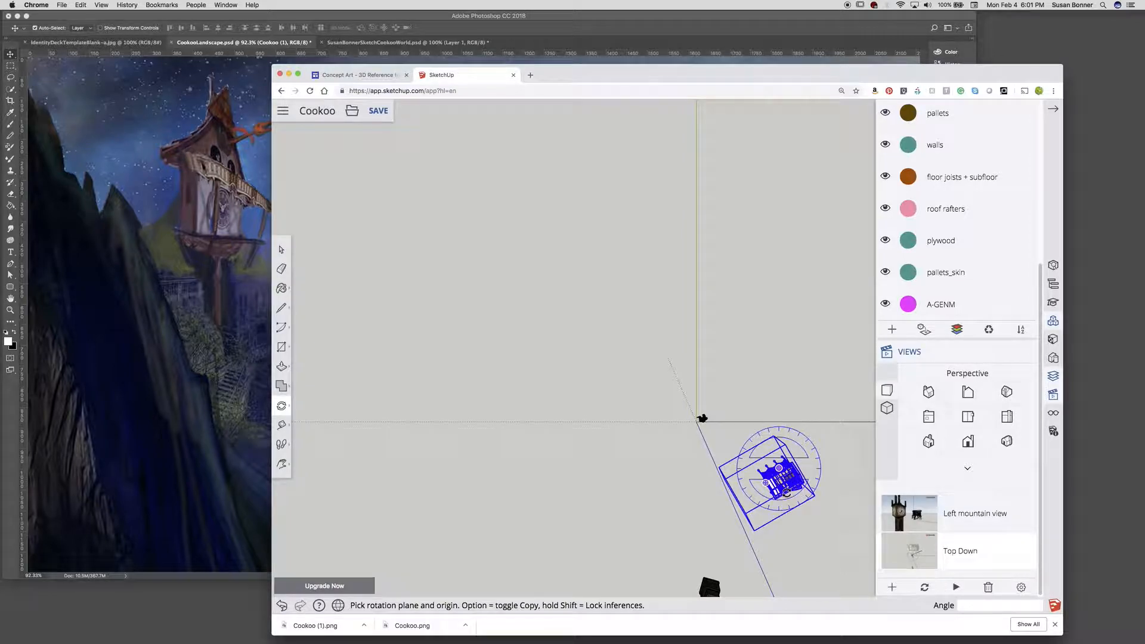
click(791, 560)
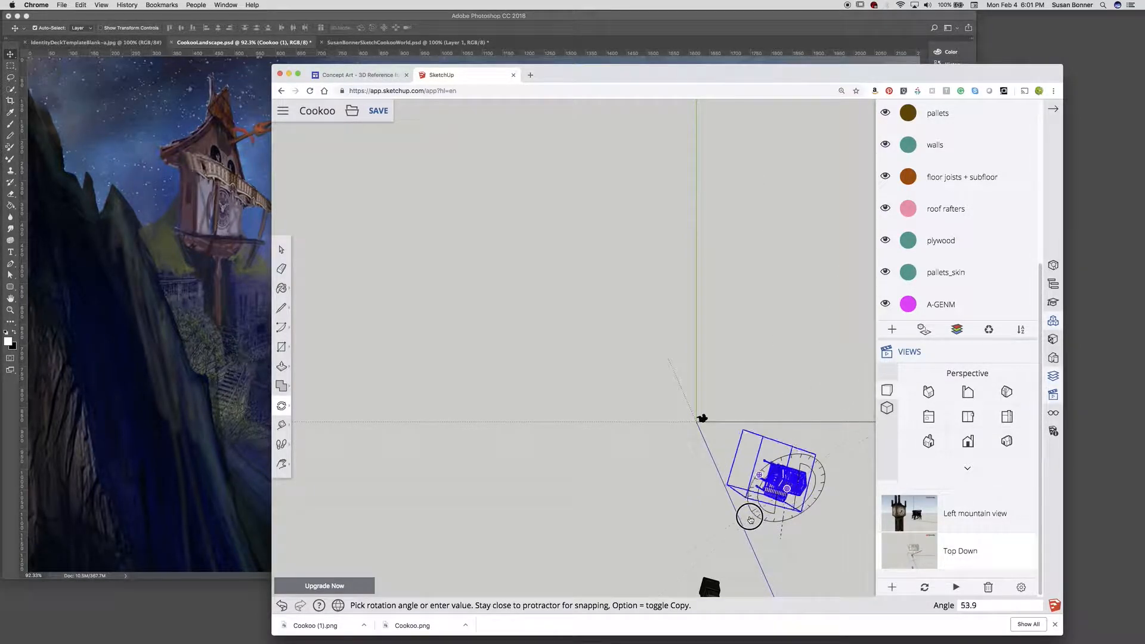
click(750, 518)
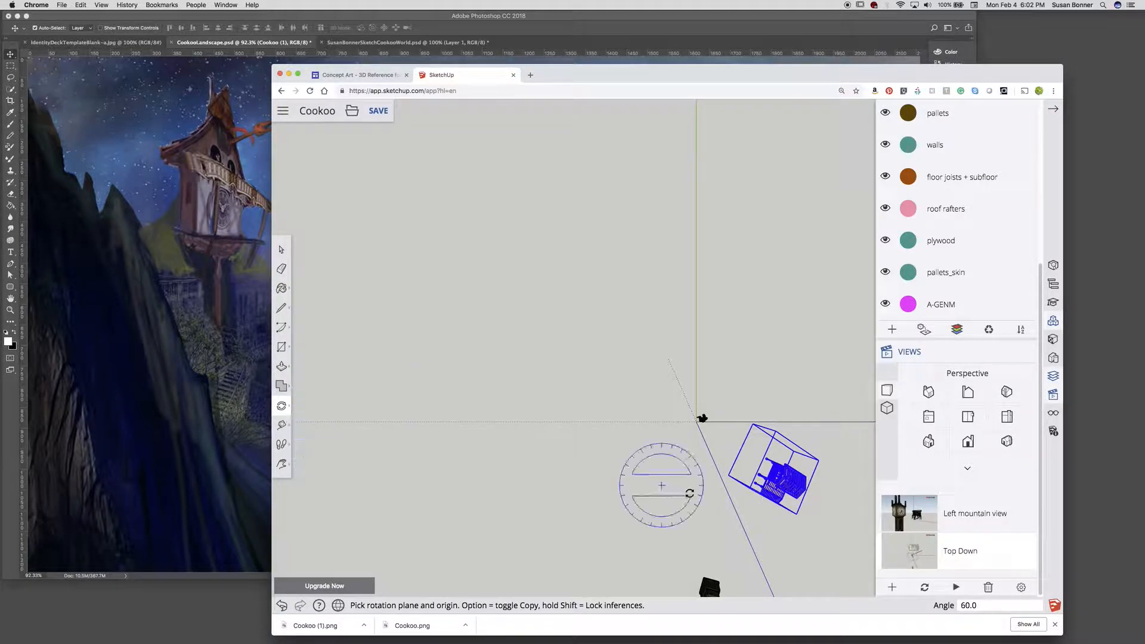
Recall the Left mountain view scene and widen the SketchUp window to show the stilt house beside the clock tower
click(915, 514)
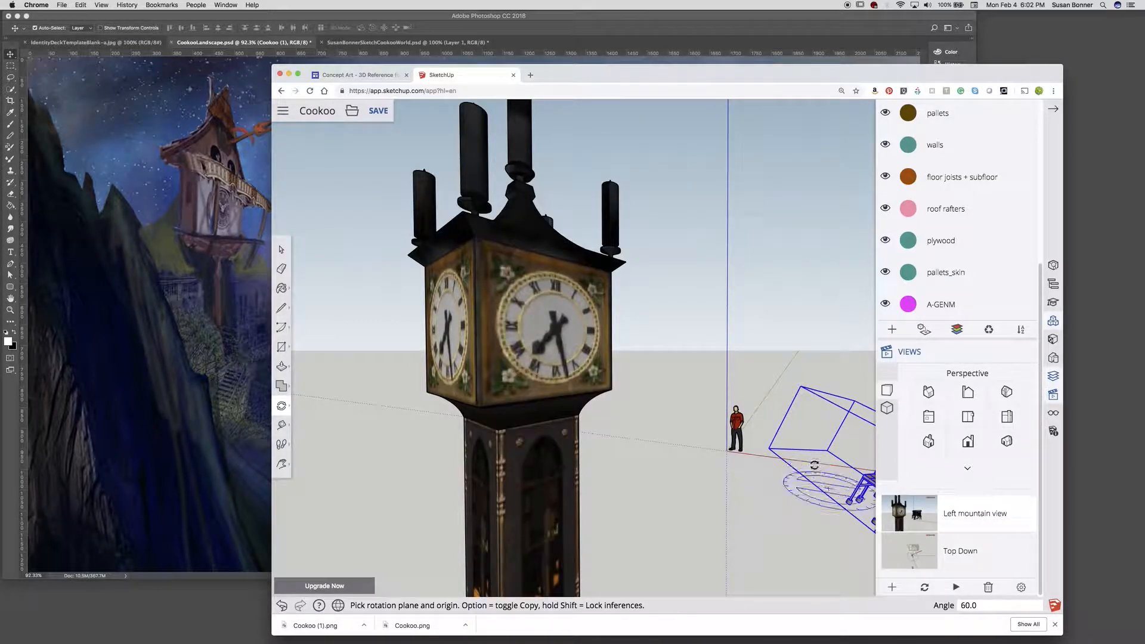
key(space)
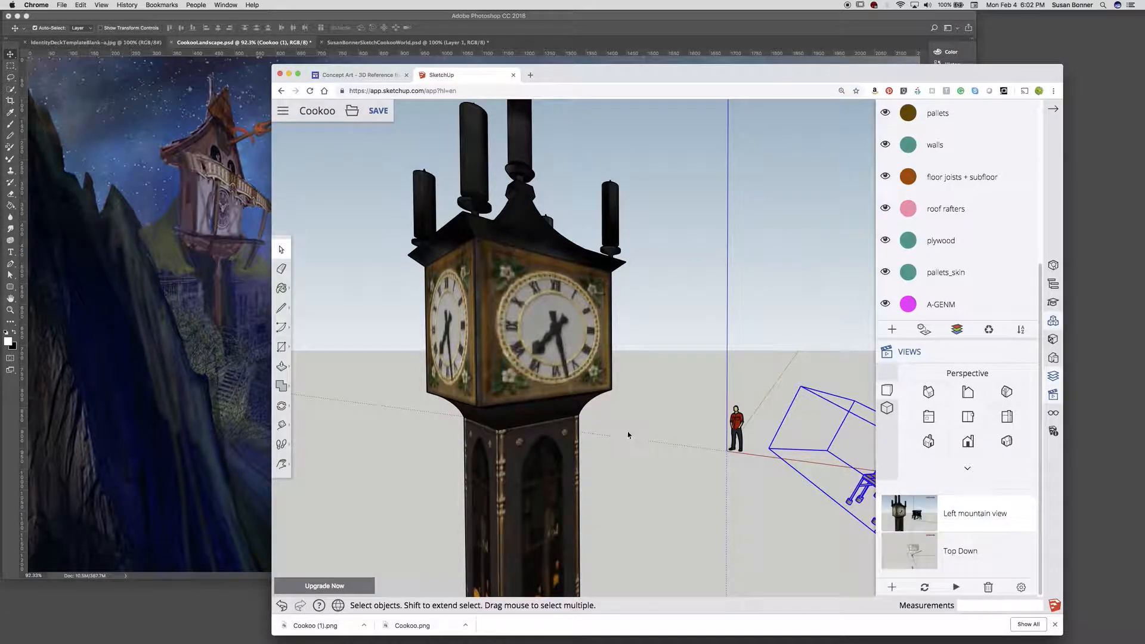
key(h)
drag(739, 454, 704, 417)
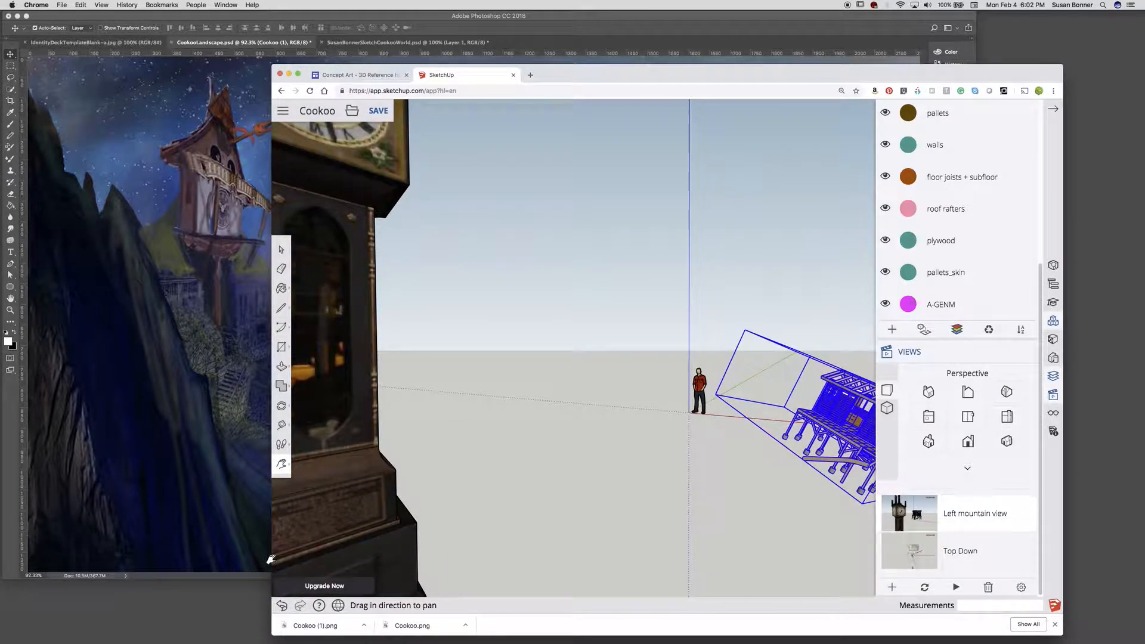
drag(271, 564, 108, 541)
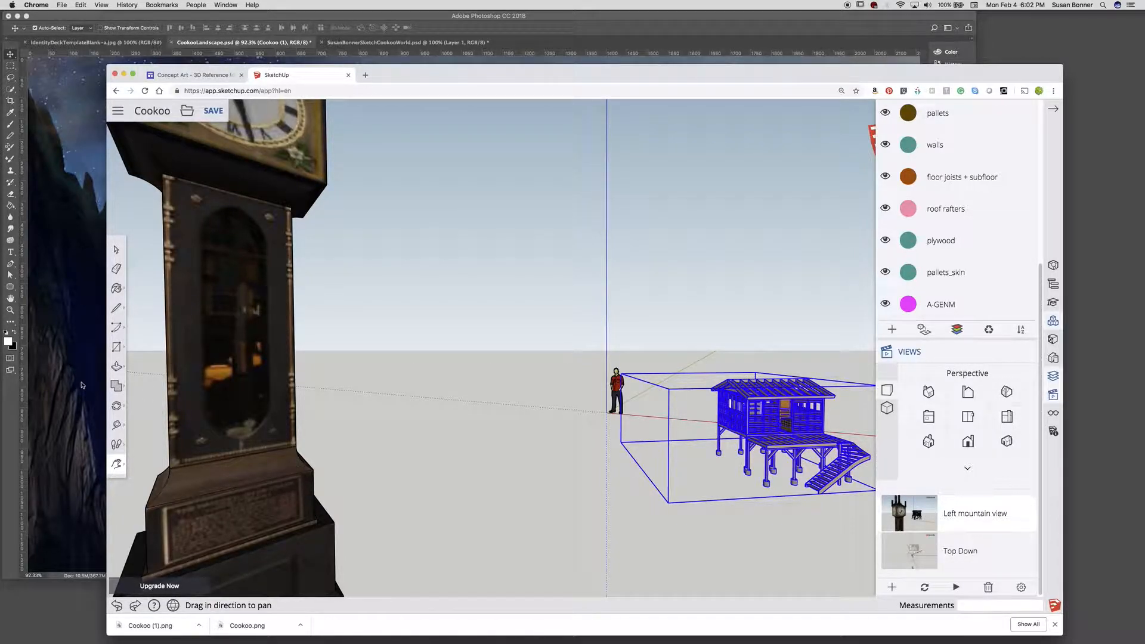
Rotate the stilt house 12 degrees clockwise as seen from above
click(117, 406)
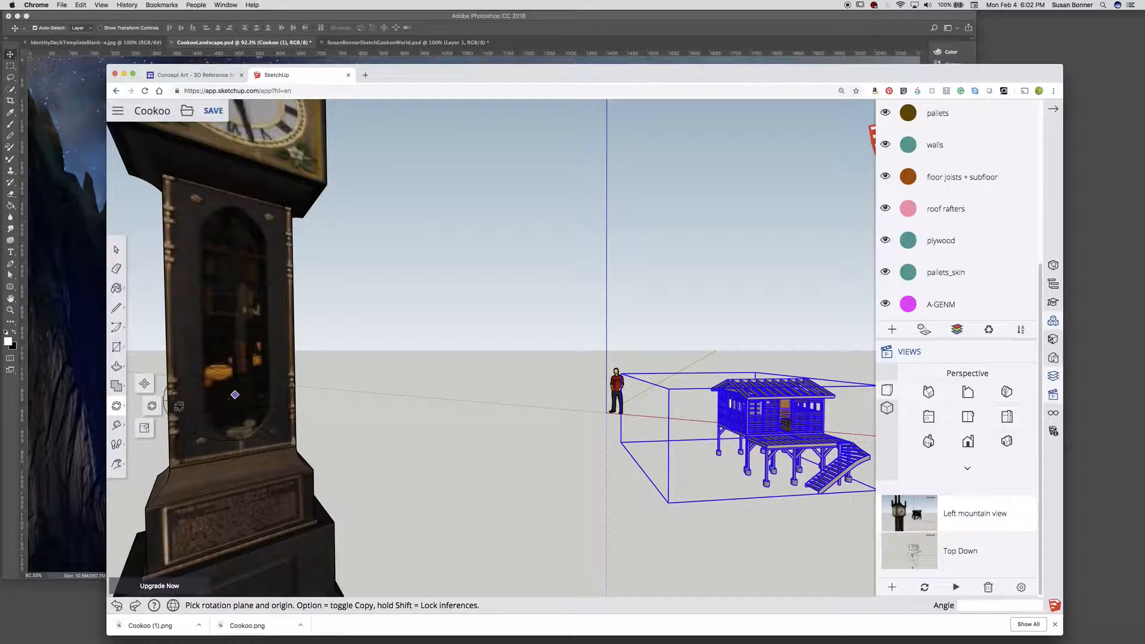
click(152, 405)
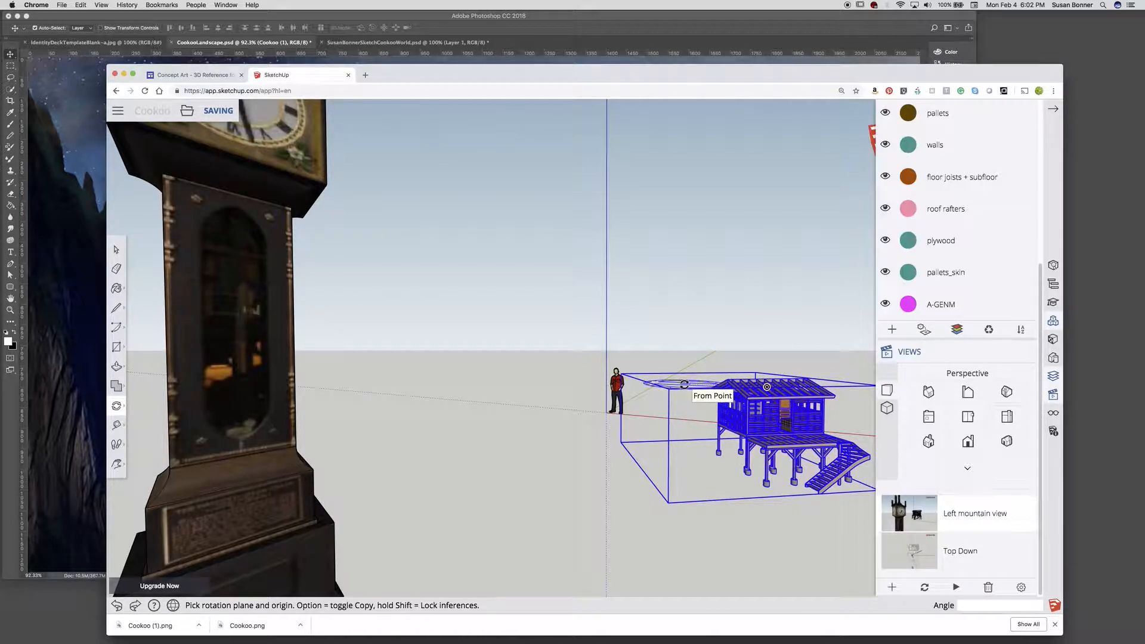
click(682, 383)
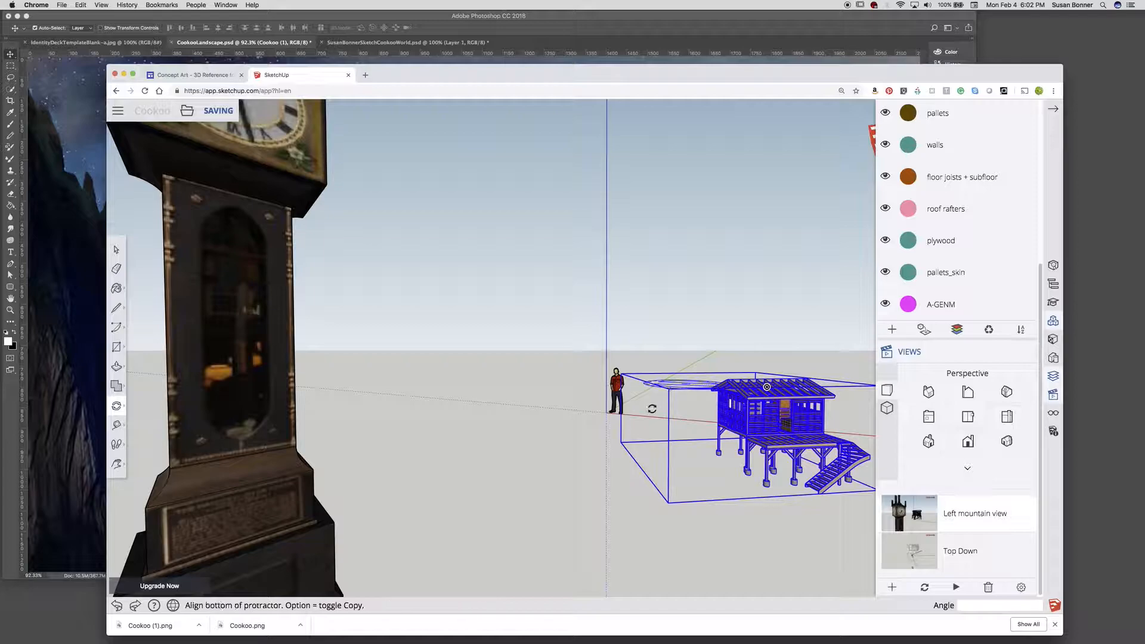
click(584, 431)
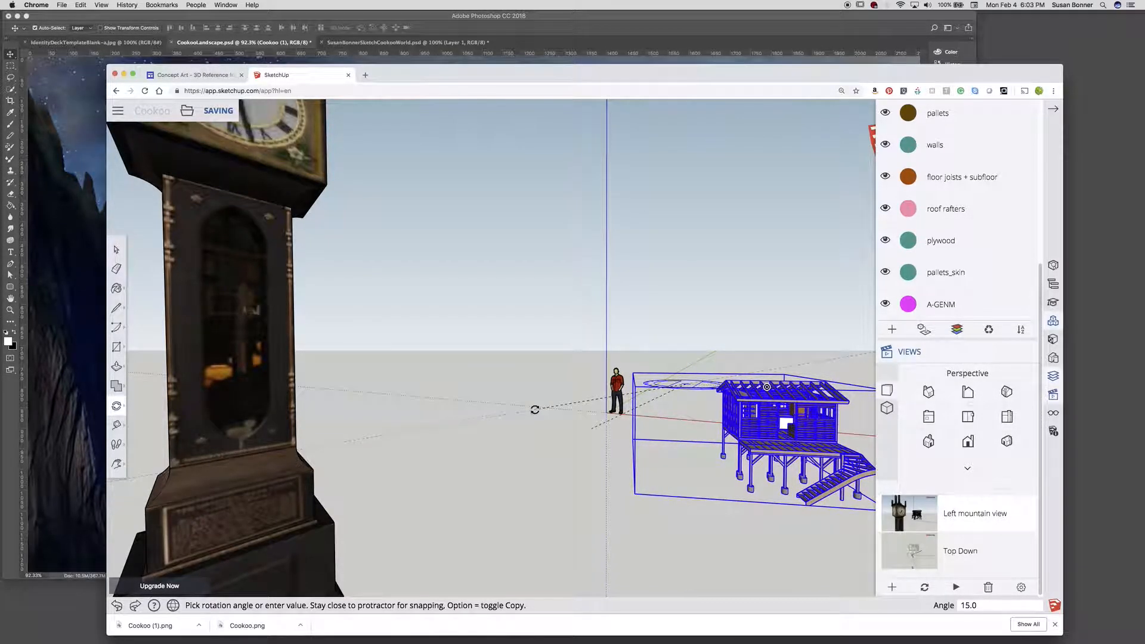
click(543, 416)
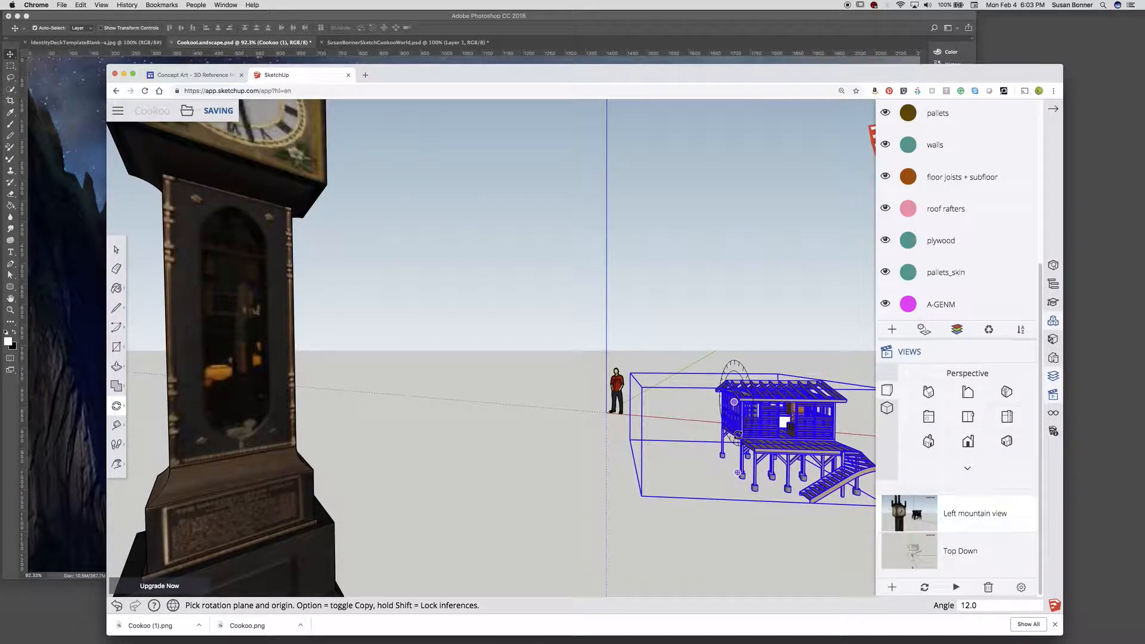
Recall the Left mountain view scene and frame the whole clock tower and stilt house from farther out, with both clock faces showing equally
mouse_move(520, 73)
mouse_down()
mouse_move(999, 85)
mouse_move(674, 66)
mouse_move(904, 33)
mouse_move(756, 59)
mouse_move(983, 80)
mouse_move(795, 21)
mouse_move(656, 41)
mouse_move(638, 119)
mouse_move(646, 105)
mouse_up()
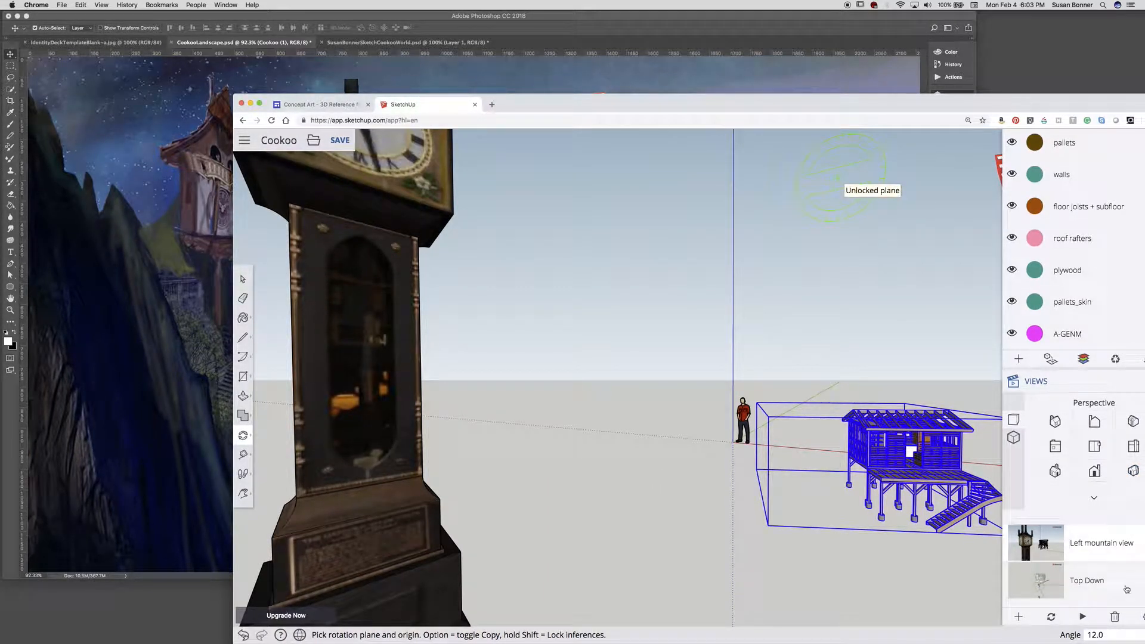
click(1041, 548)
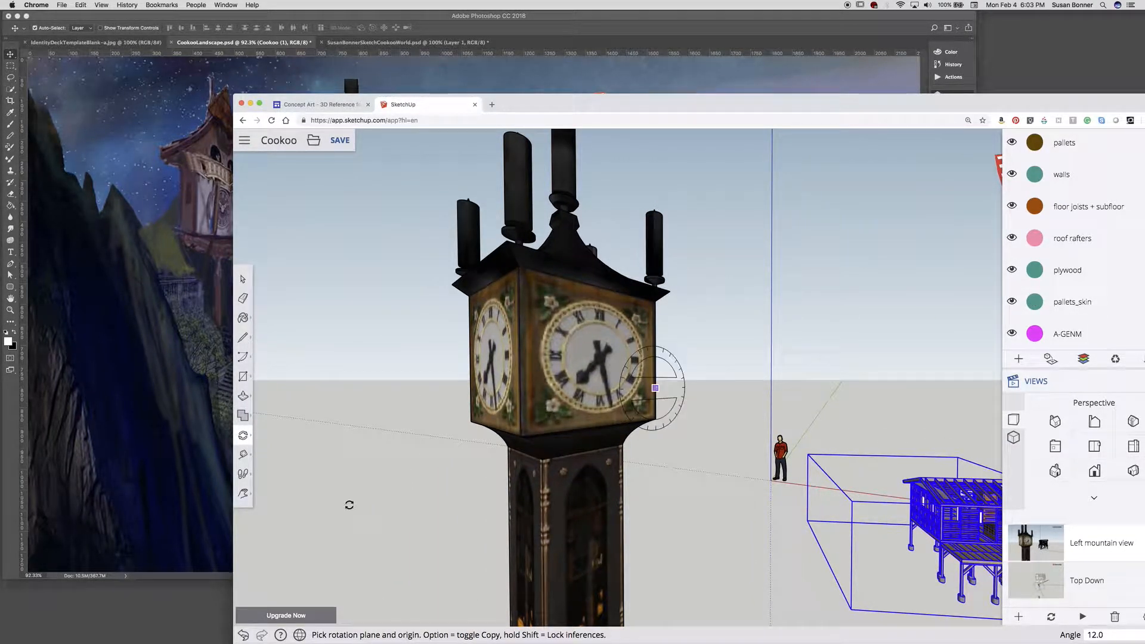
key(z)
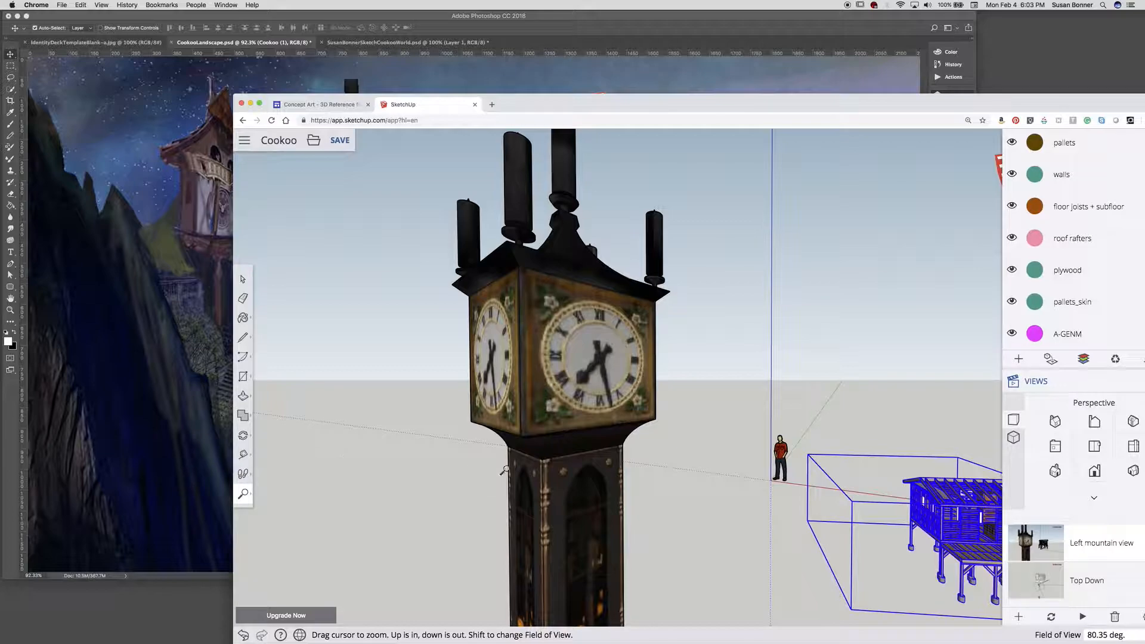
drag(649, 403, 657, 551)
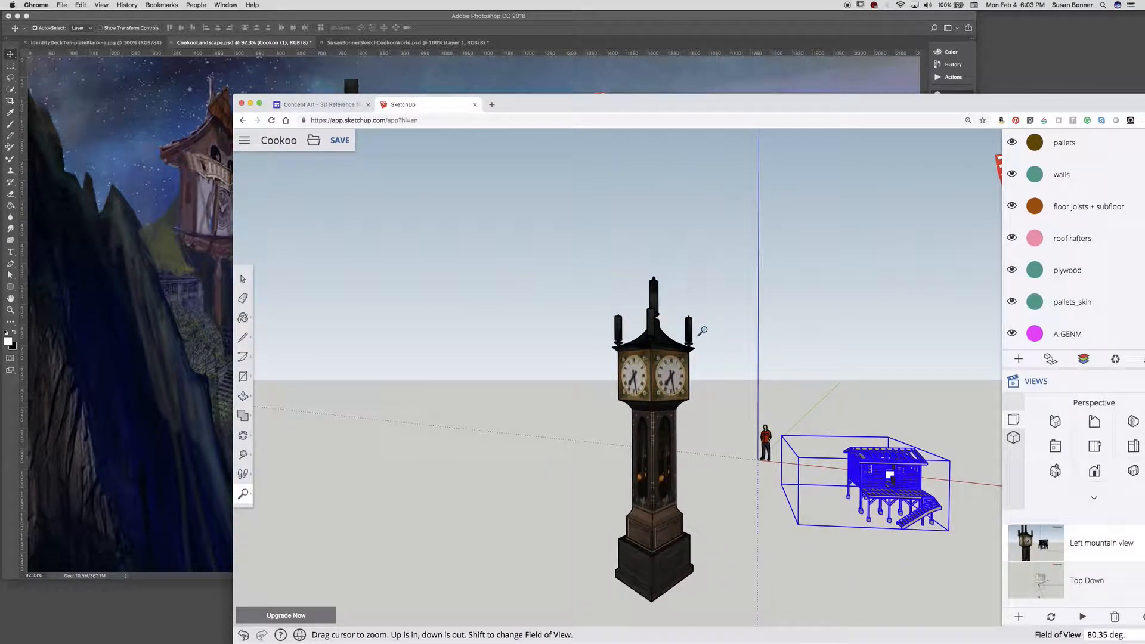
key(h)
drag(710, 356, 567, 364)
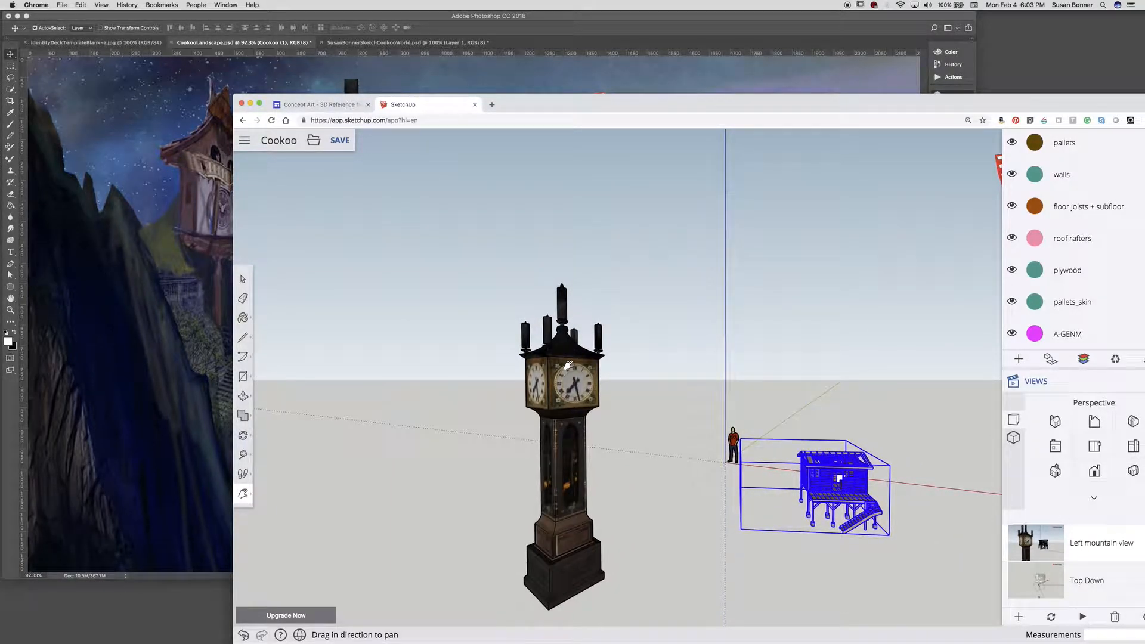
key(o)
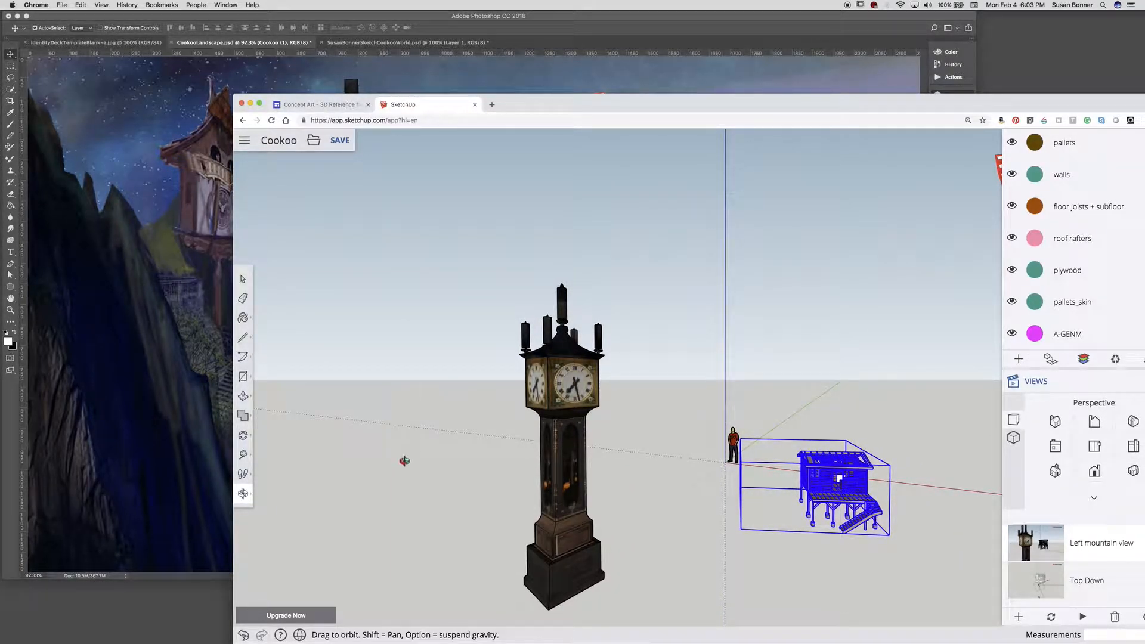
drag(403, 463, 464, 470)
mouse_move(511, 108)
mouse_down()
mouse_move(636, 209)
mouse_move(748, 523)
mouse_move(631, 255)
mouse_move(473, 59)
mouse_up()
Delete the human scale figure at the origin and save the Cookoo model
click(204, 234)
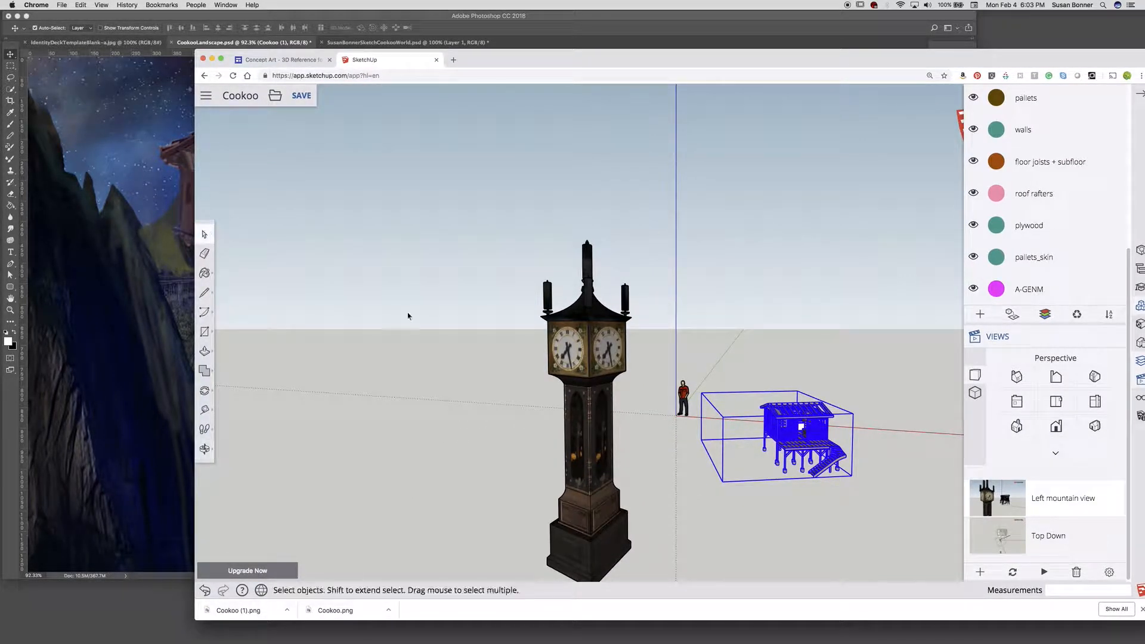
click(685, 405)
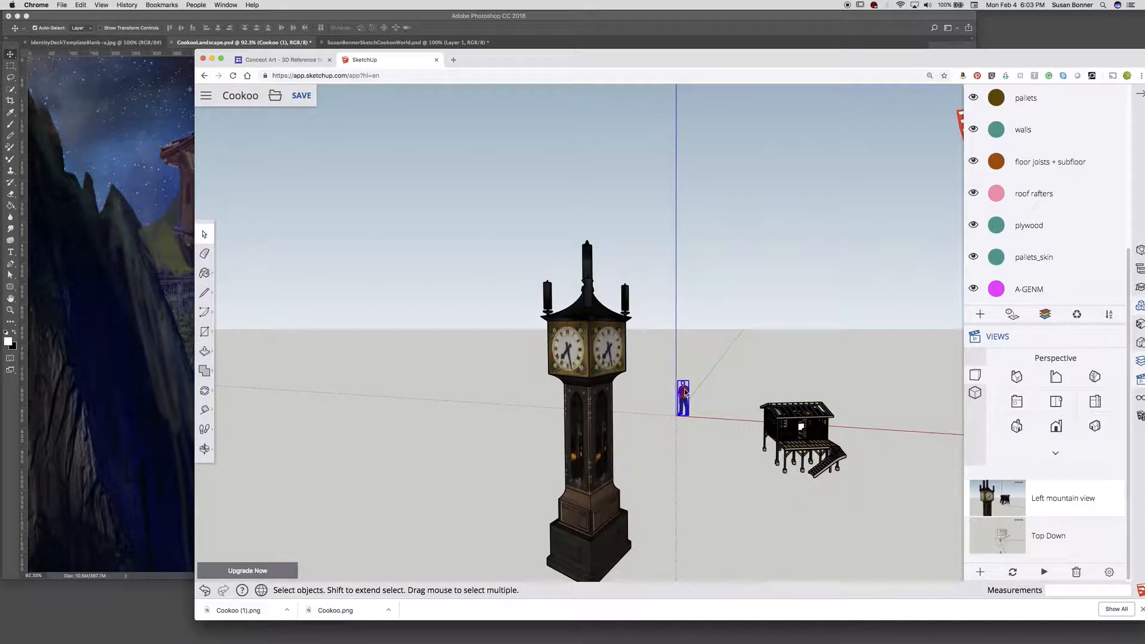
key(Delete)
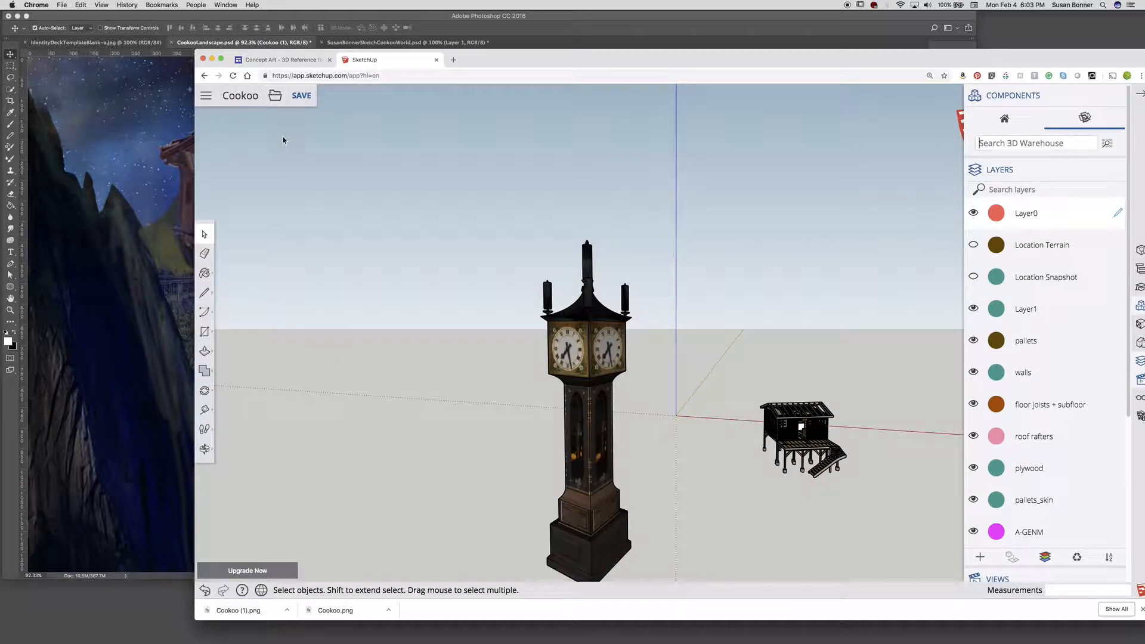
click(303, 98)
click(301, 103)
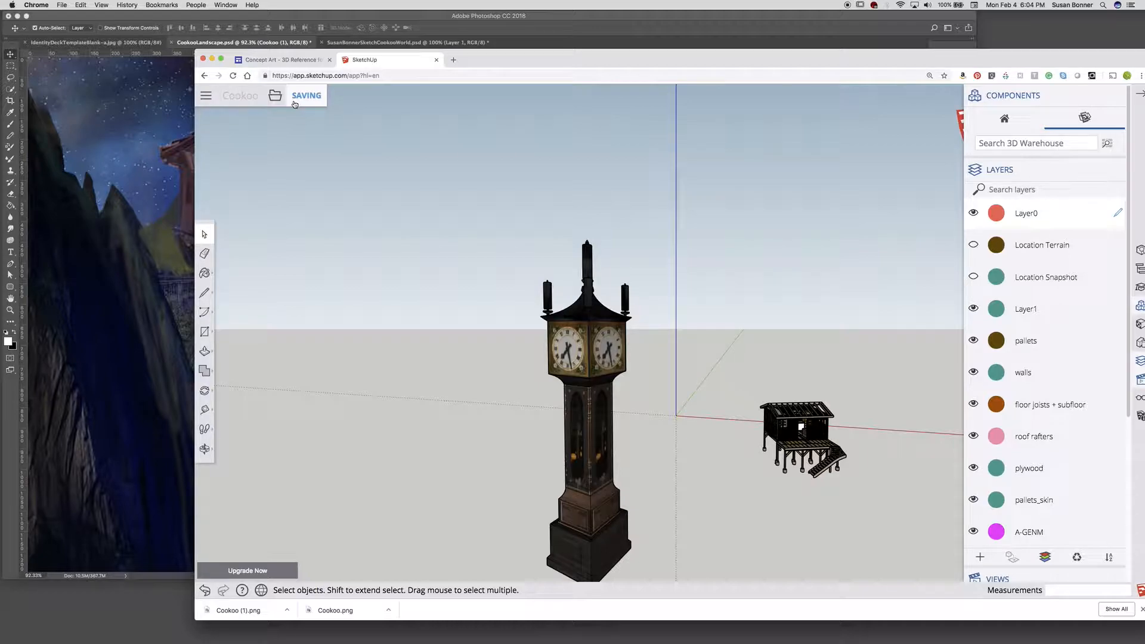
Export the current view as a 2139 by 1150 px PNG with a transparent background
click(273, 96)
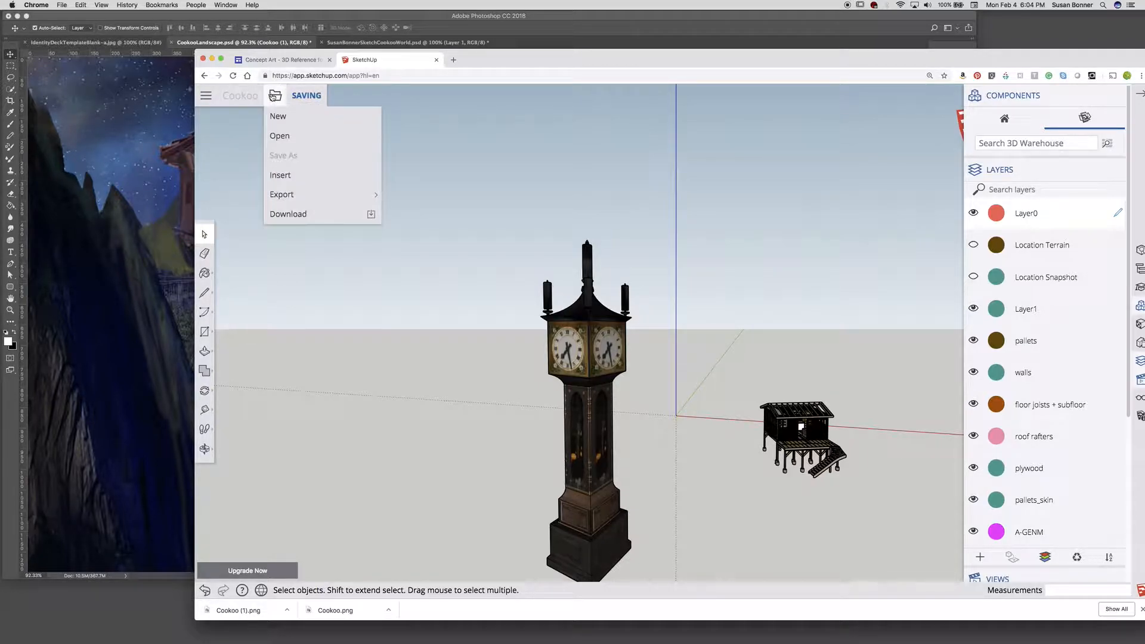
mouse_move(275, 189)
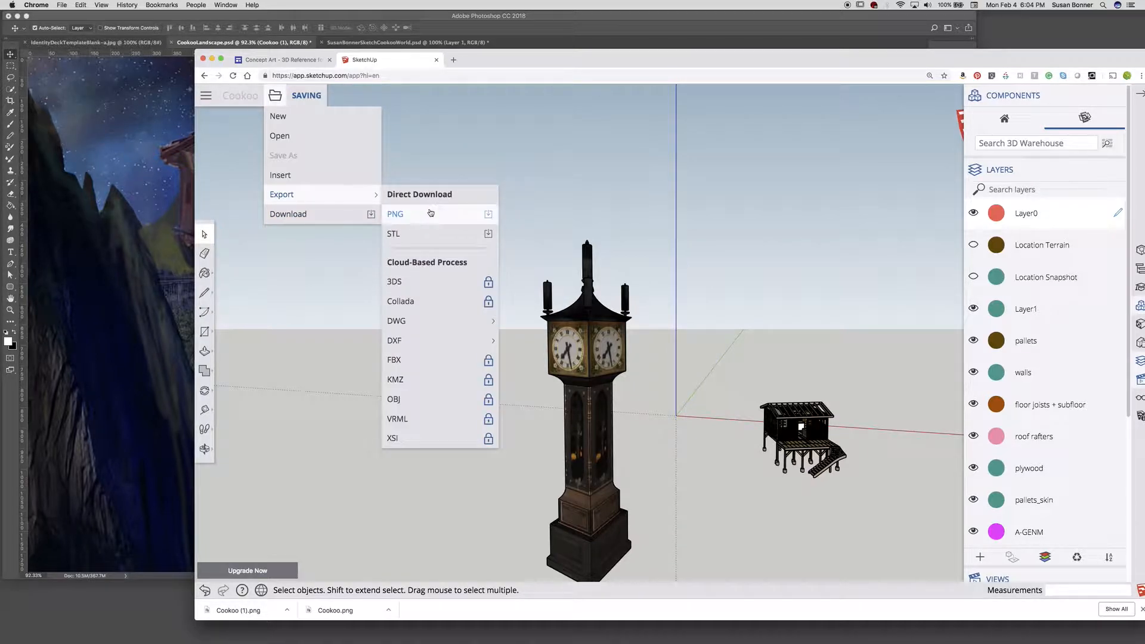
click(431, 213)
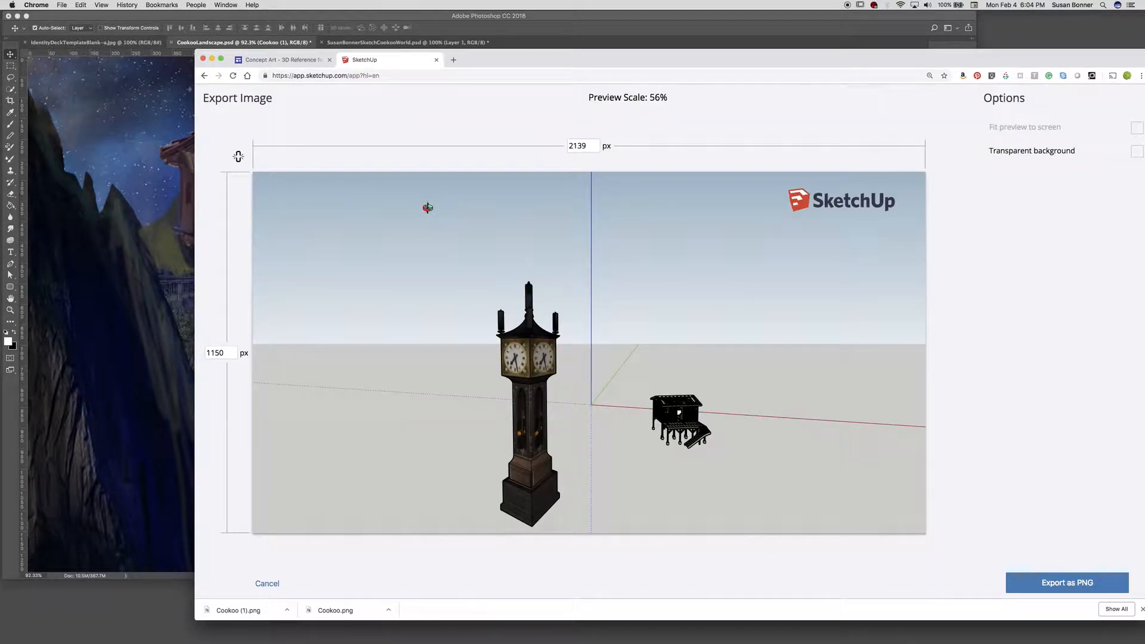
click(1136, 151)
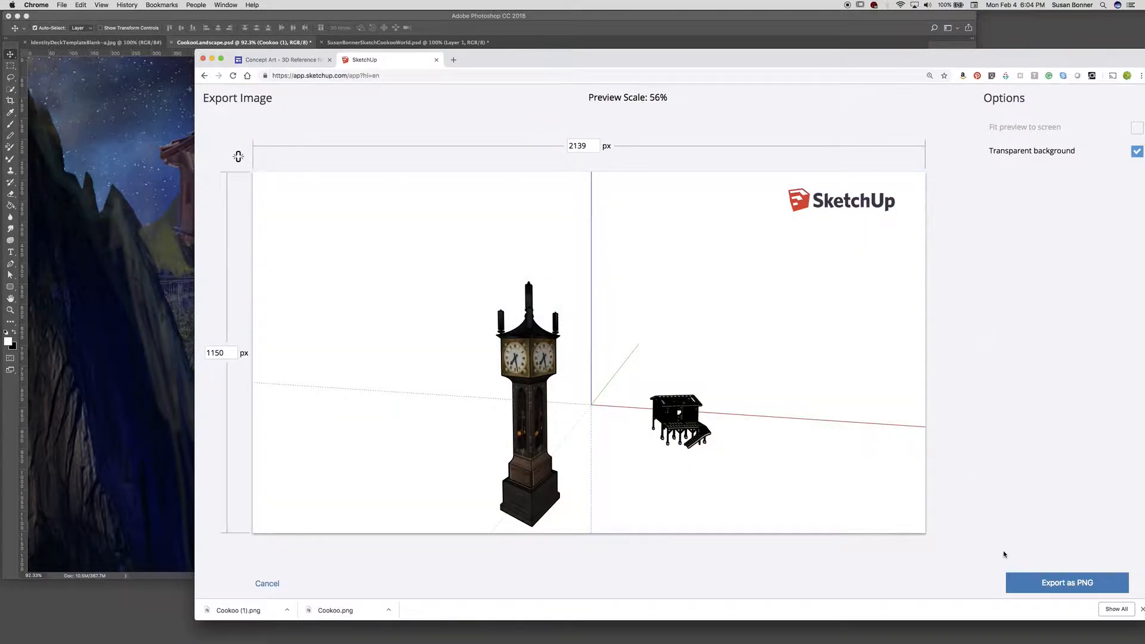
click(1052, 589)
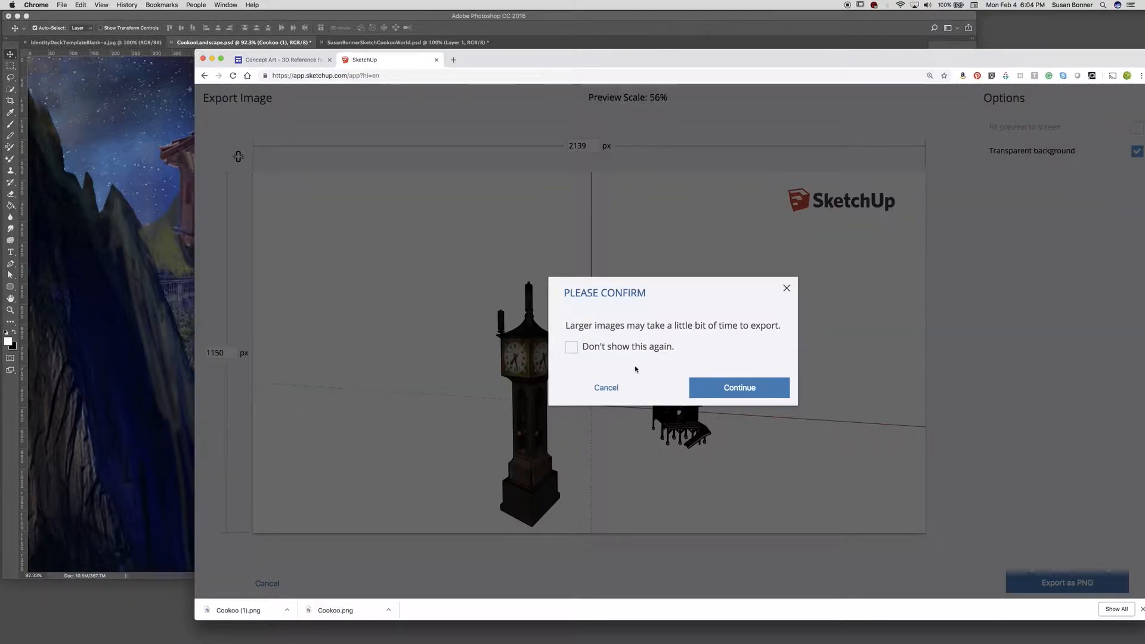
click(735, 387)
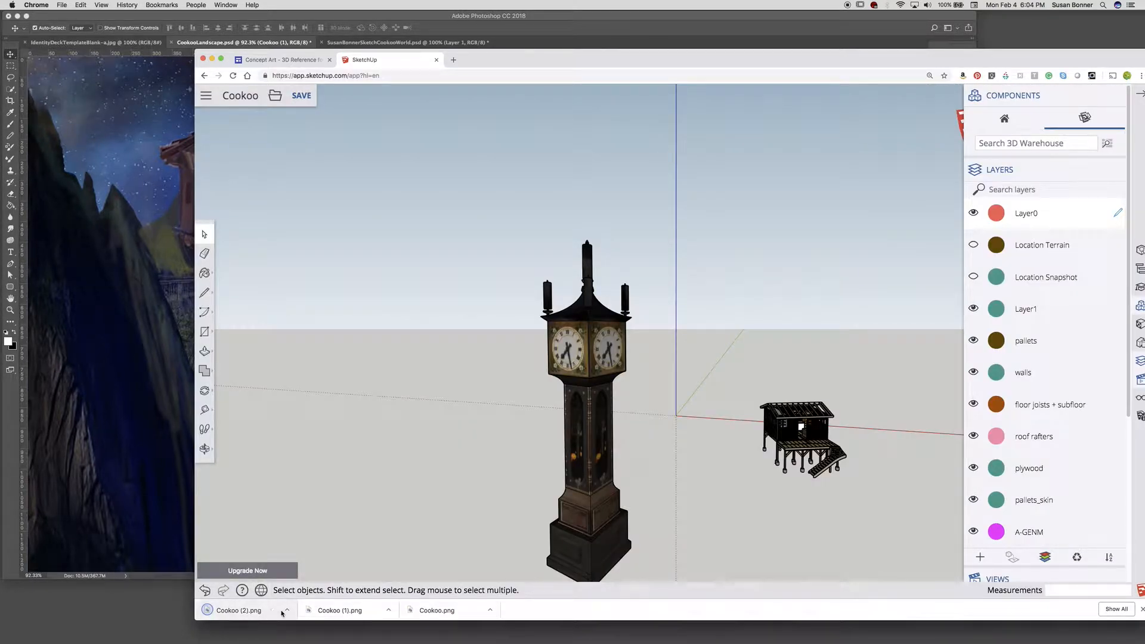
Place the exported Cookoo (2).png into the CookooLandscape.psd painting in Photoshop
click(290, 611)
click(182, 499)
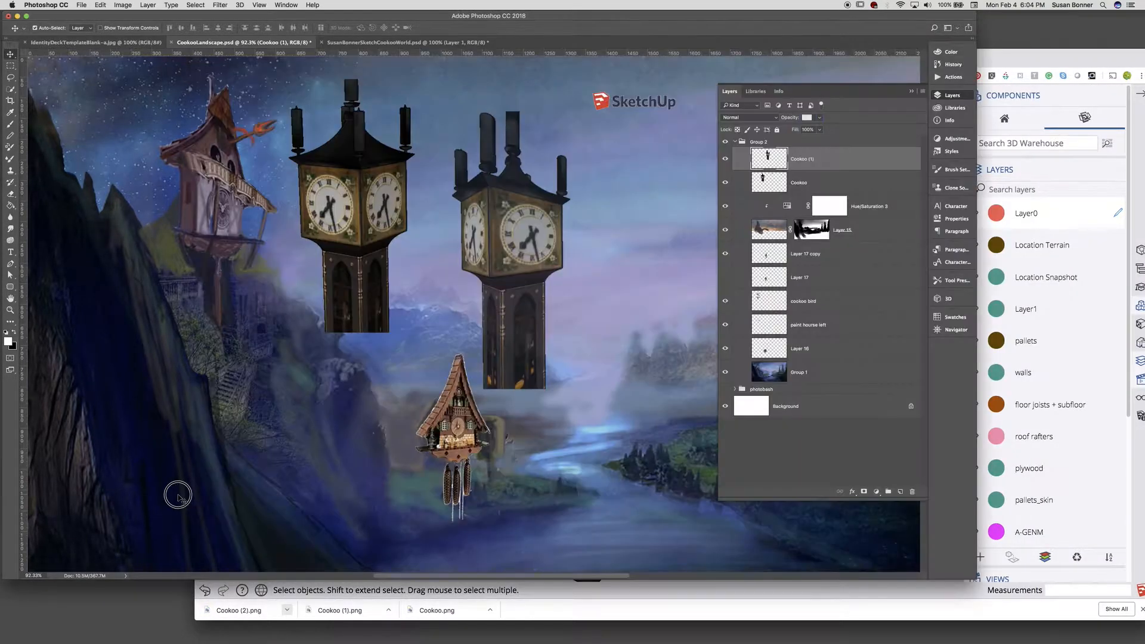
click(283, 611)
click(293, 621)
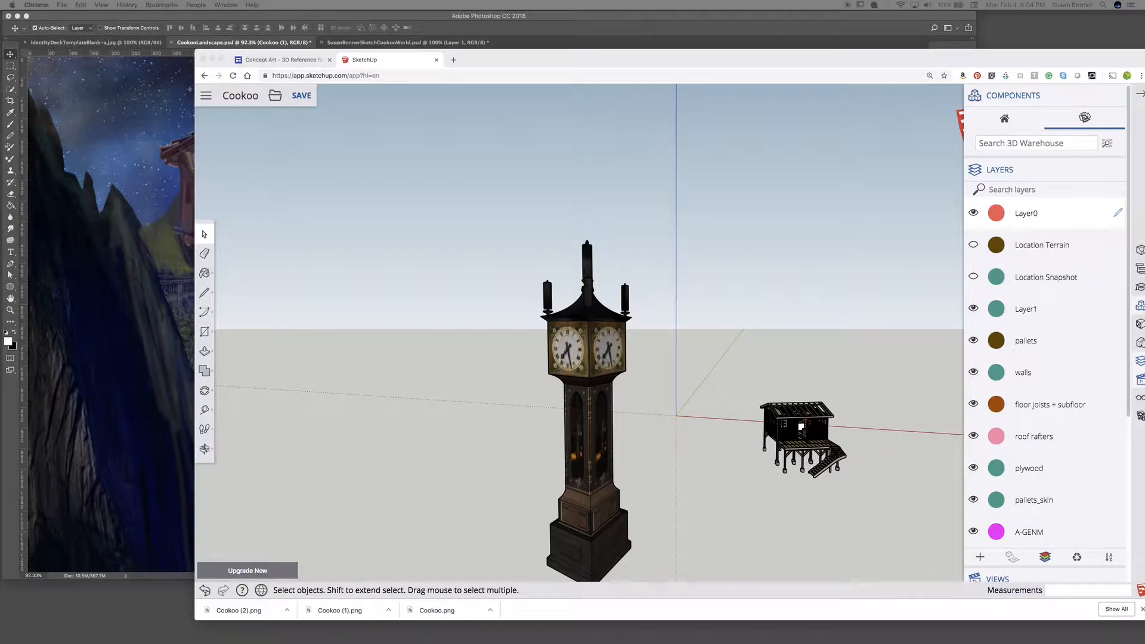
drag(0, 307, 149, 319)
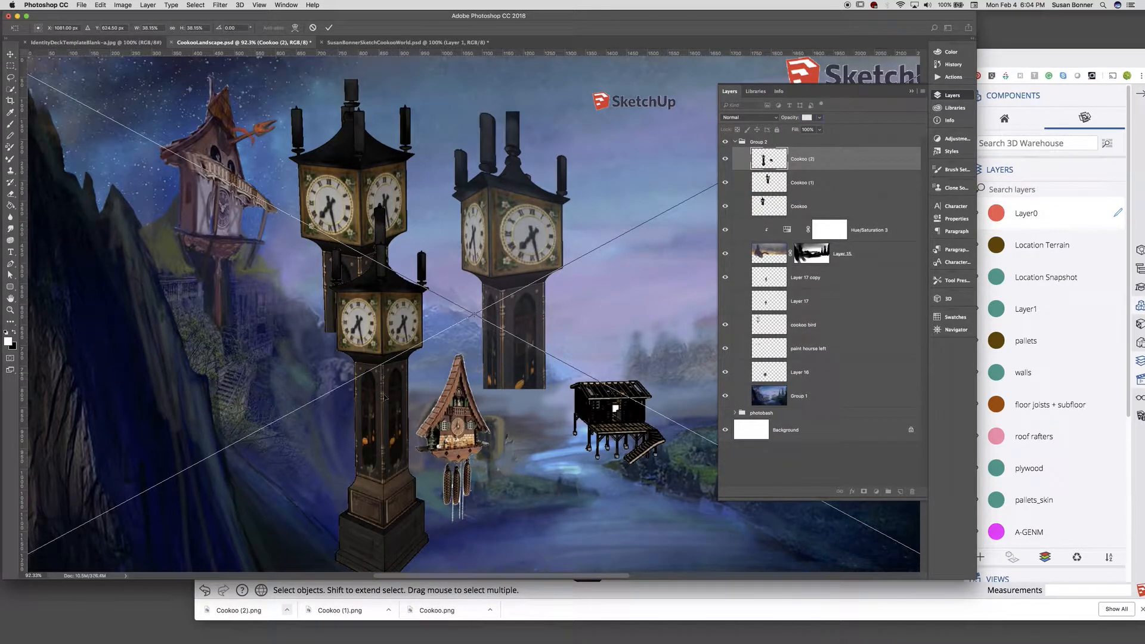
Position the placed image so its clock tower covers the painted birdhouse on the left mountain, and commit the placement
drag(391, 344, 218, 220)
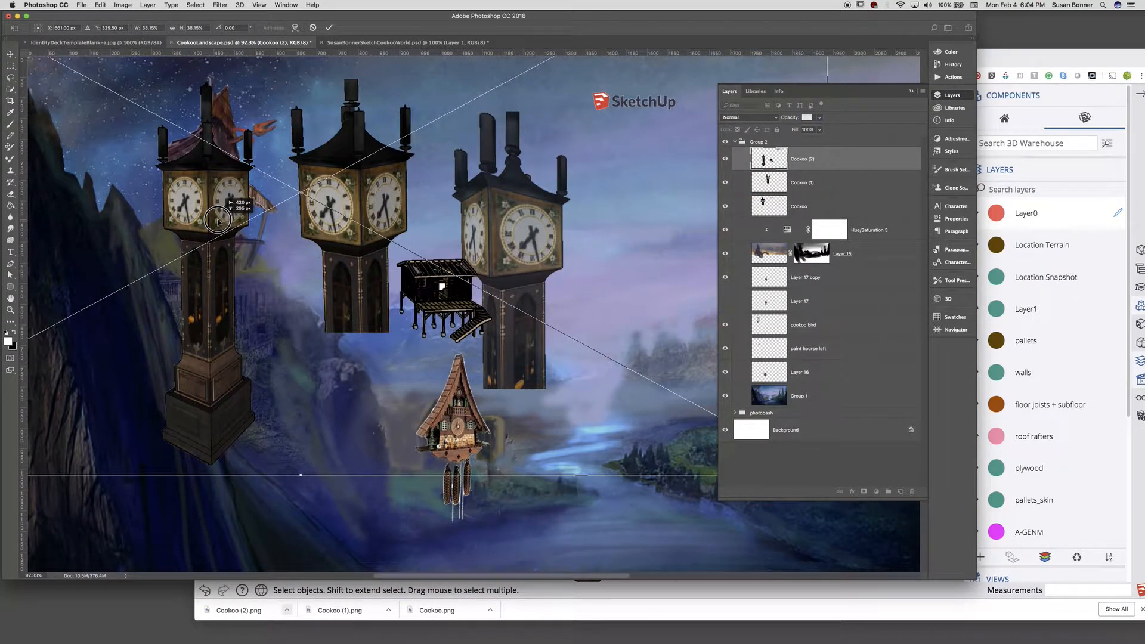
drag(218, 220, 238, 222)
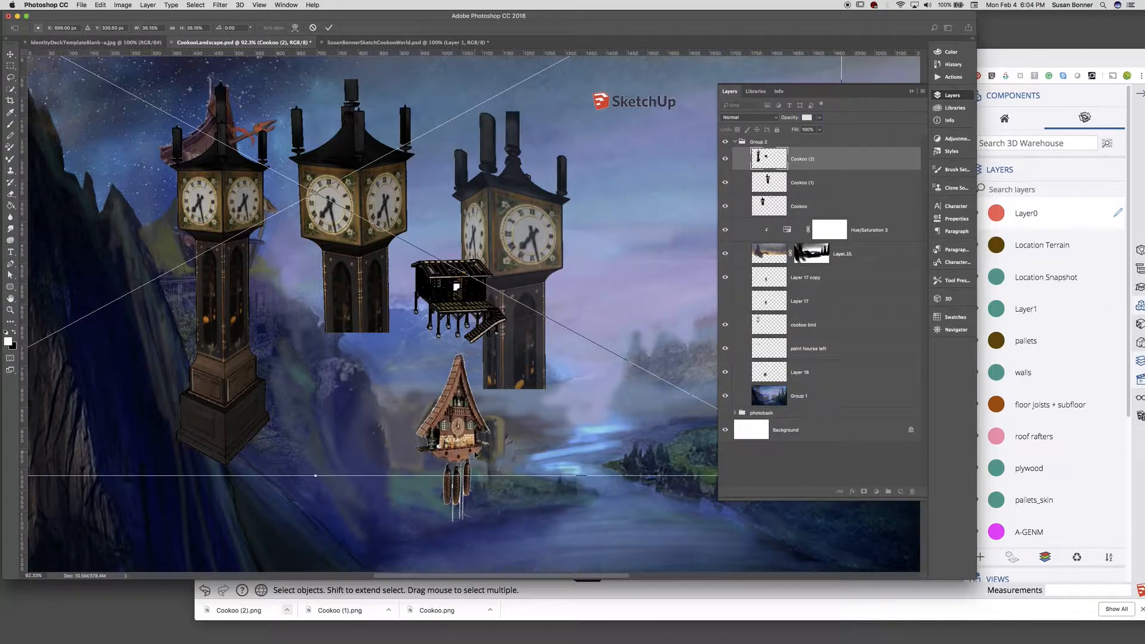
key(Return)
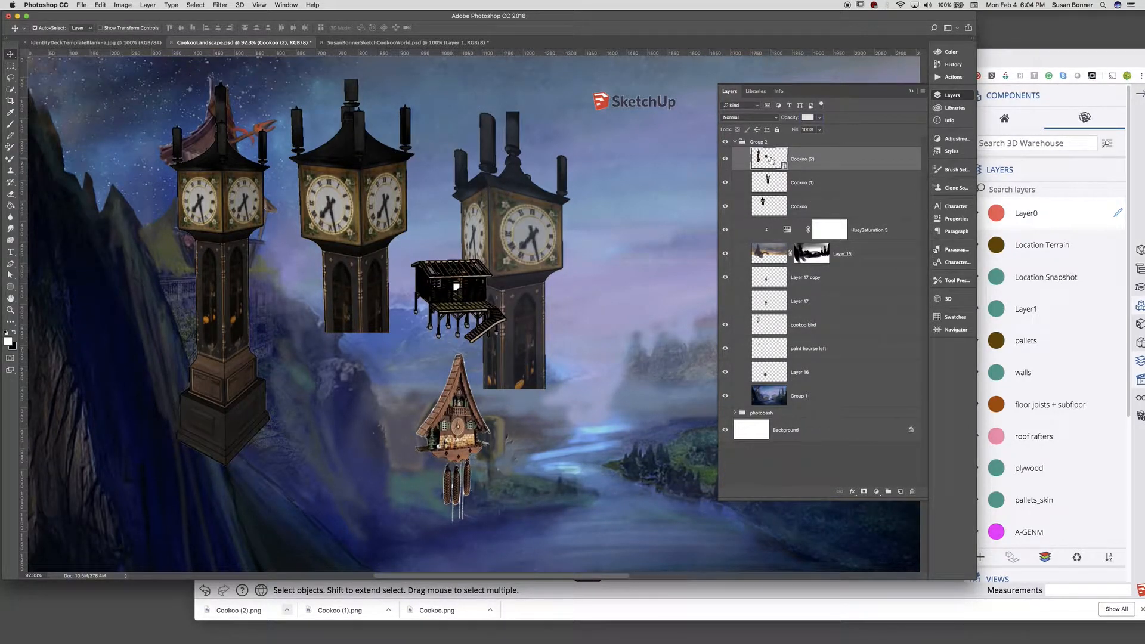
Rasterize the Cookoo (2) smart object layer
click(148, 5)
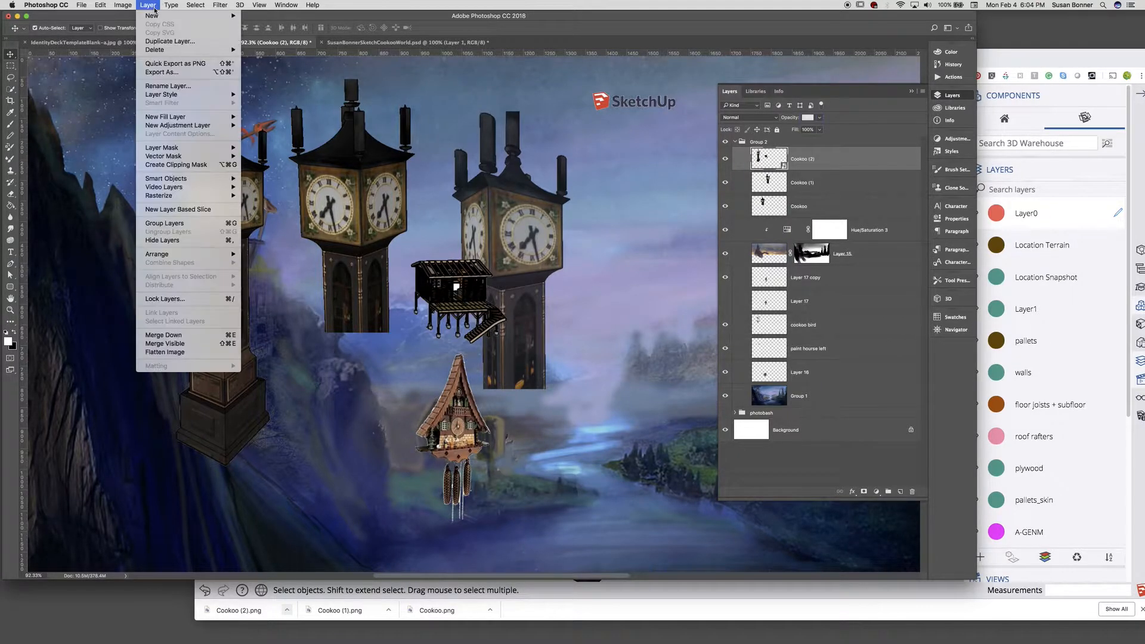
mouse_move(166, 119)
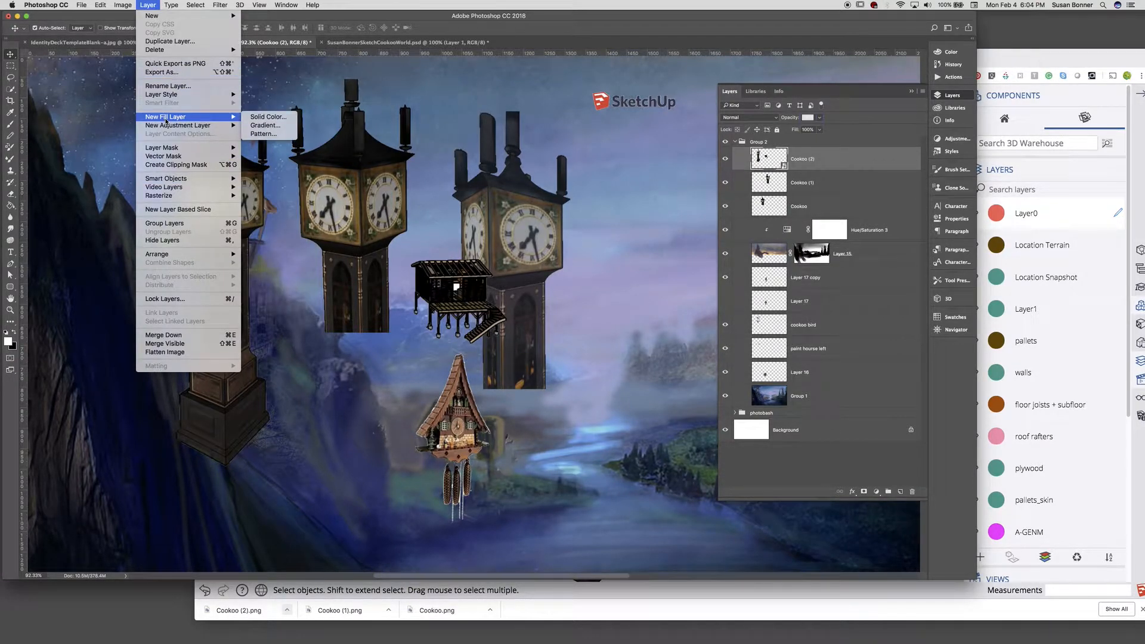
mouse_move(179, 197)
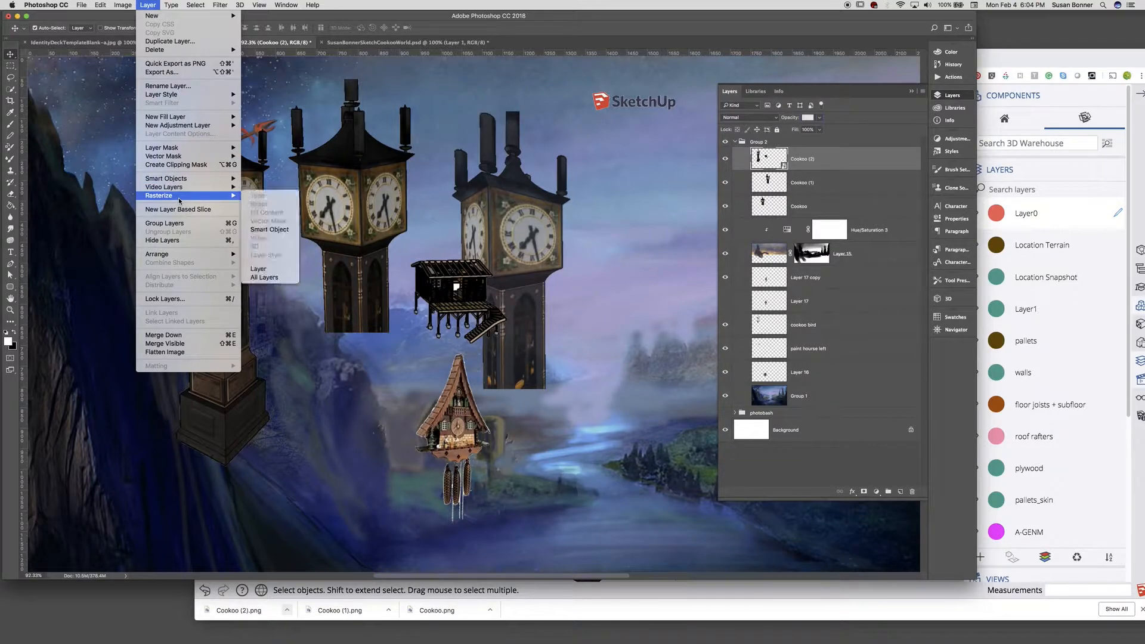
click(286, 230)
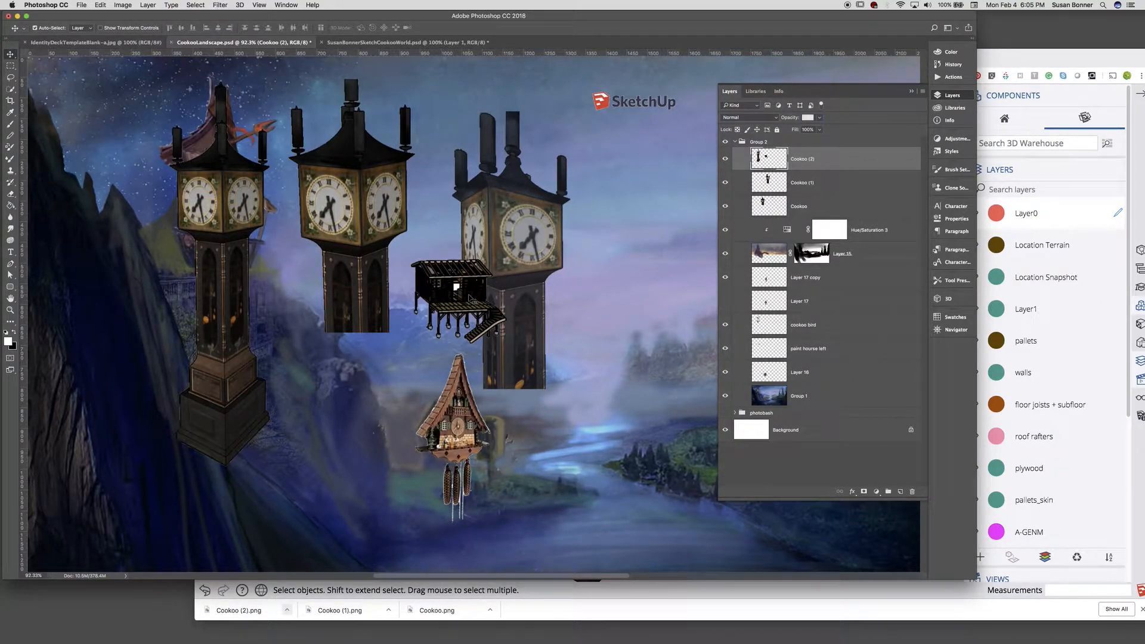
Lasso the stilt house on the Cookoo (2) layer and move it down over the painted cuckoo clock above the river
key(l)
mouse_move(513, 279)
mouse_down()
mouse_move(403, 230)
mouse_move(478, 389)
mouse_move(524, 304)
mouse_up()
key(v)
mouse_move(457, 288)
mouse_down()
mouse_move(472, 394)
mouse_move(503, 462)
mouse_move(468, 462)
mouse_move(465, 437)
mouse_up()
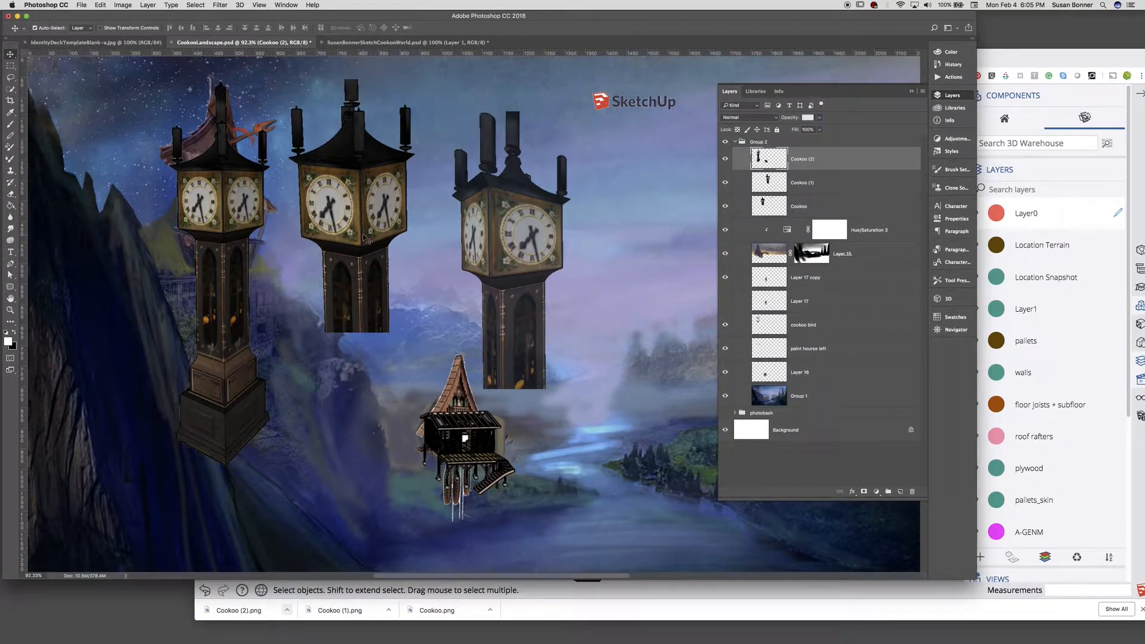
Hide the Cookoo (1) and Cookoo layers and lower the Cookoo (2) layer's fill to 40%
click(725, 186)
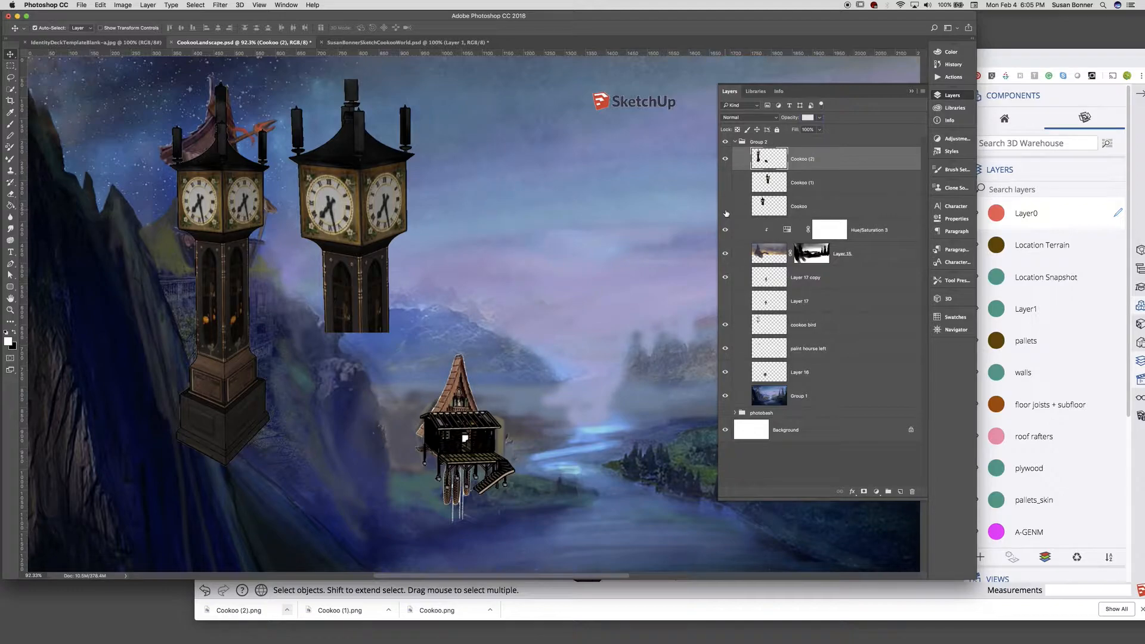
click(726, 212)
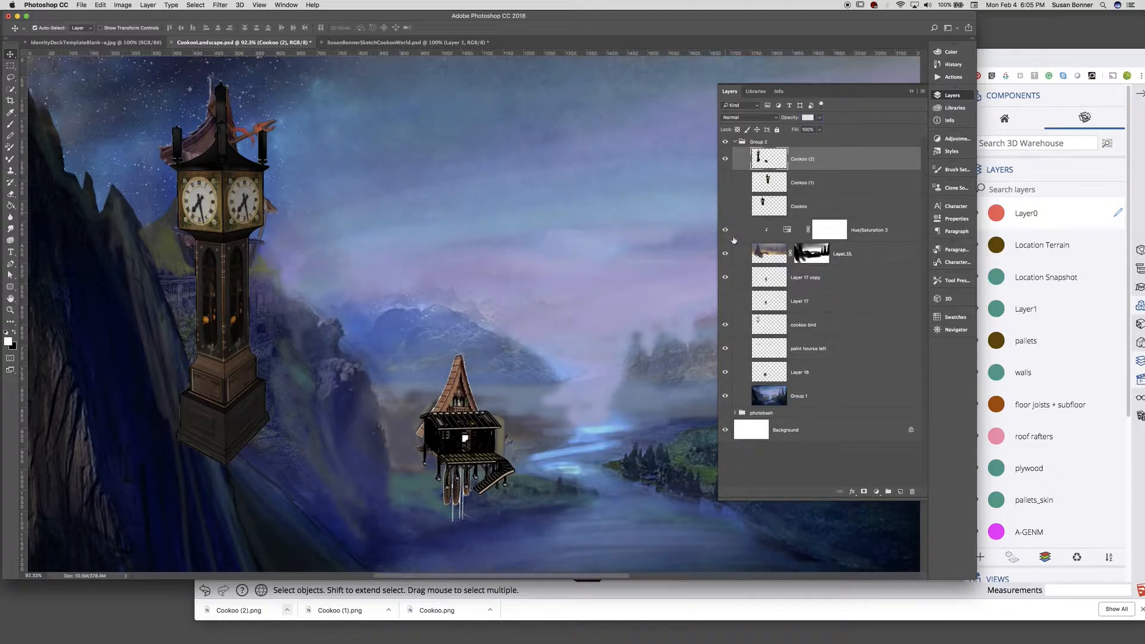
click(819, 131)
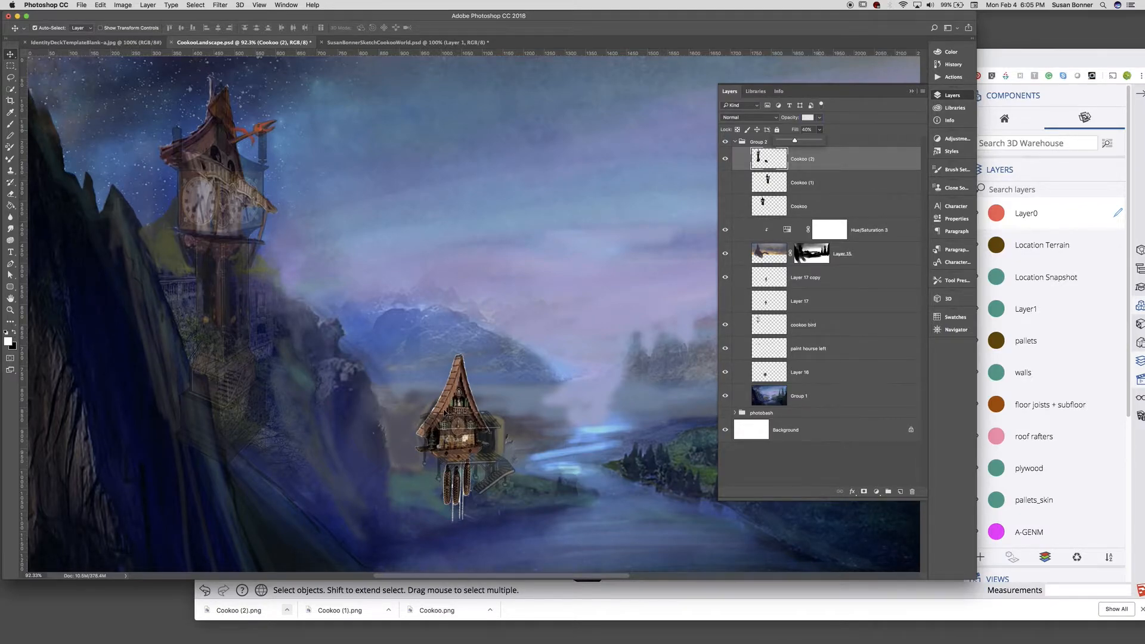
click(905, 596)
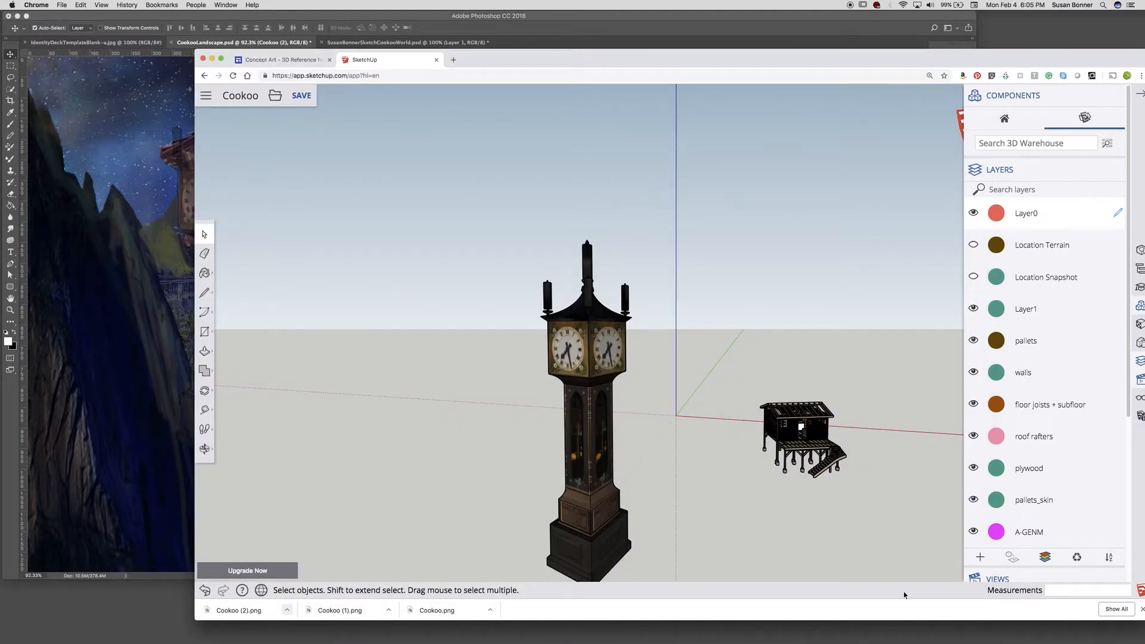
click(84, 439)
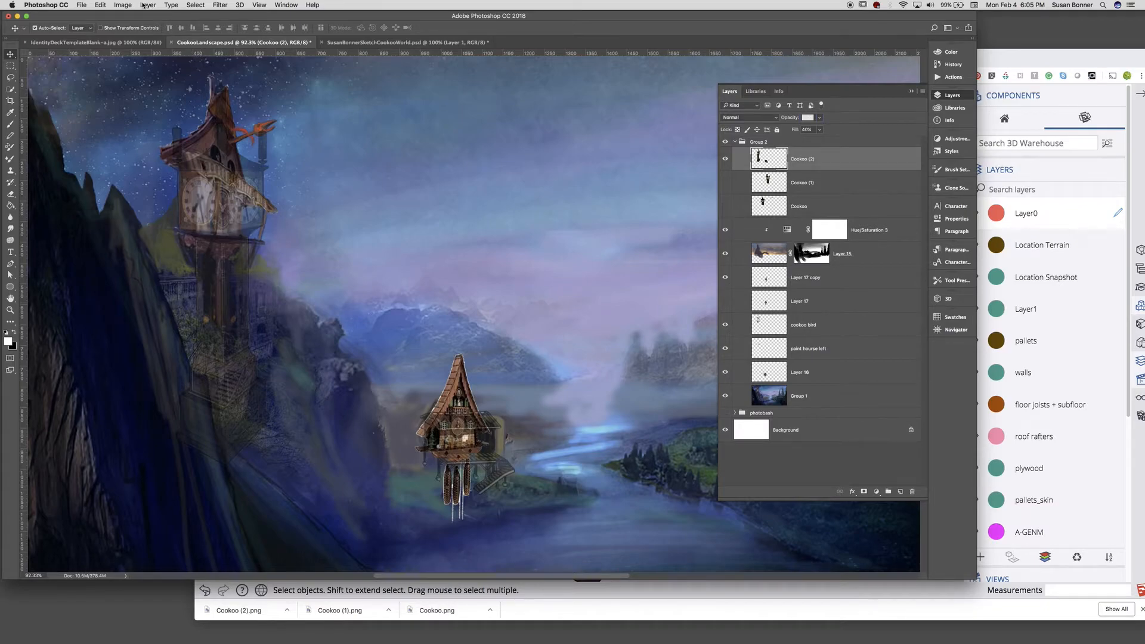